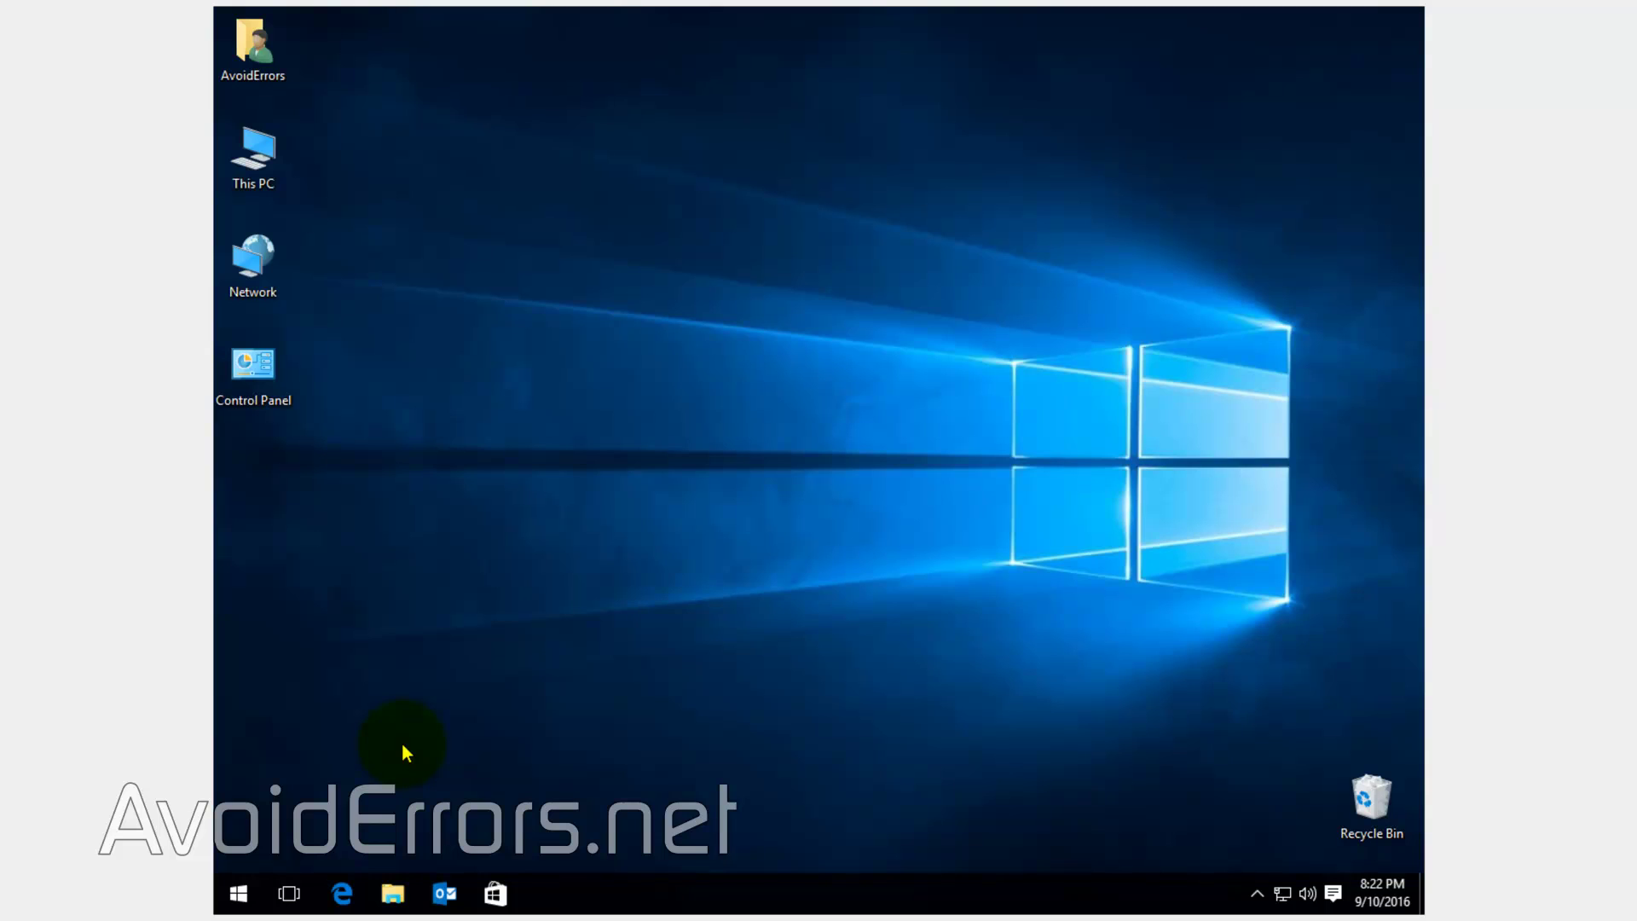
# - Search the Start menu for notepad and run Notepad as administrator
pyautogui.click(239, 893)
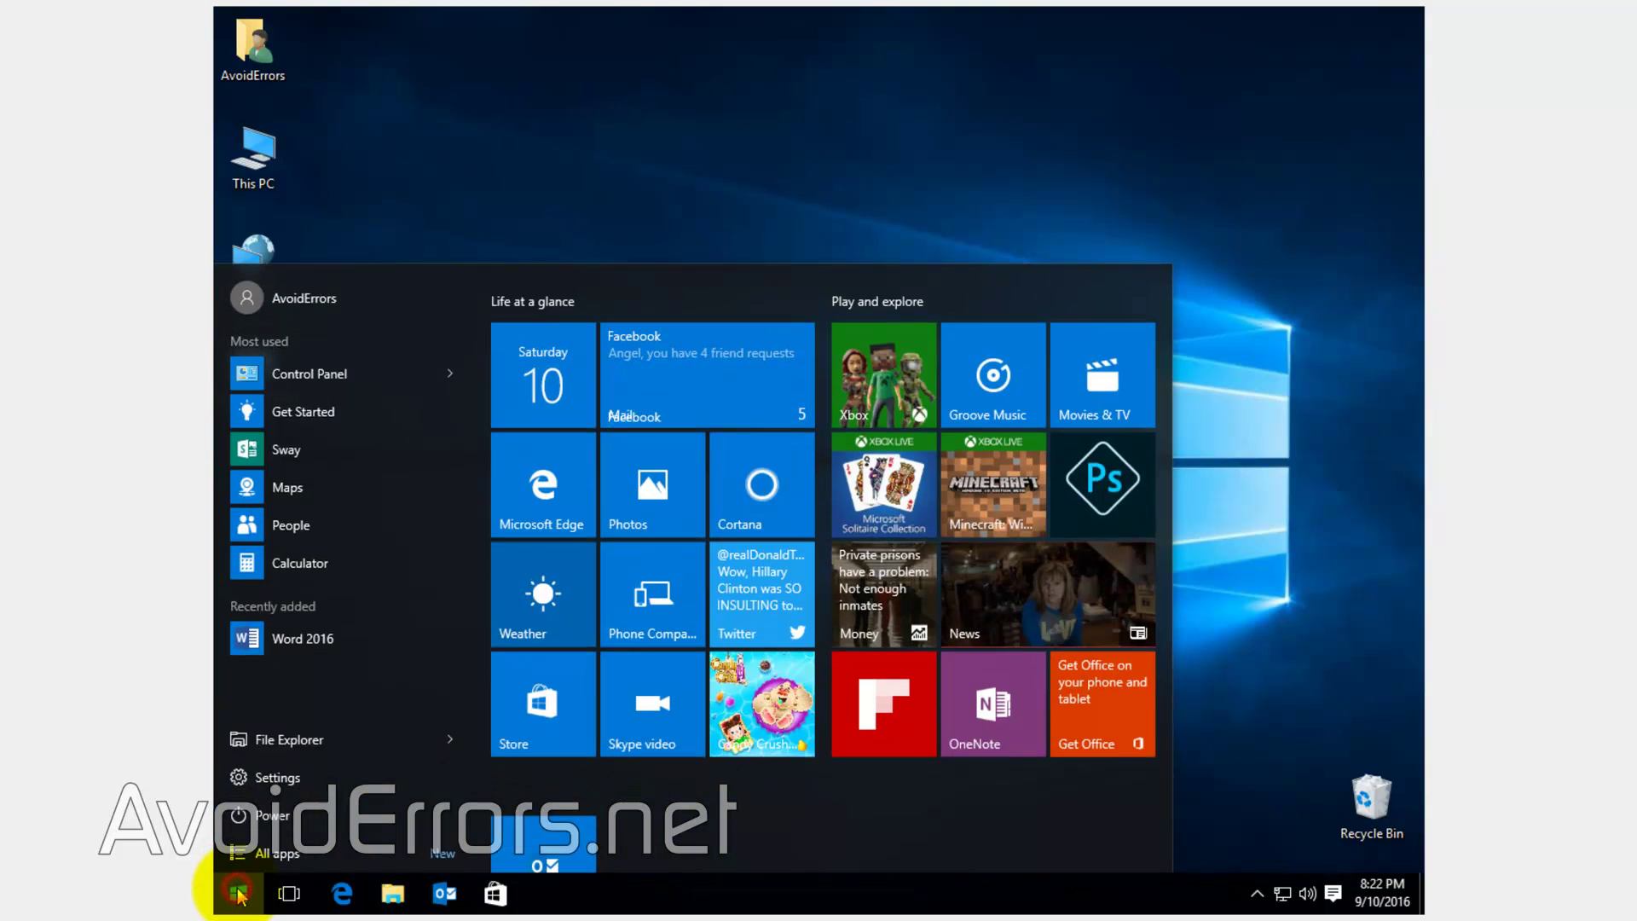
pyautogui.write('notepad')
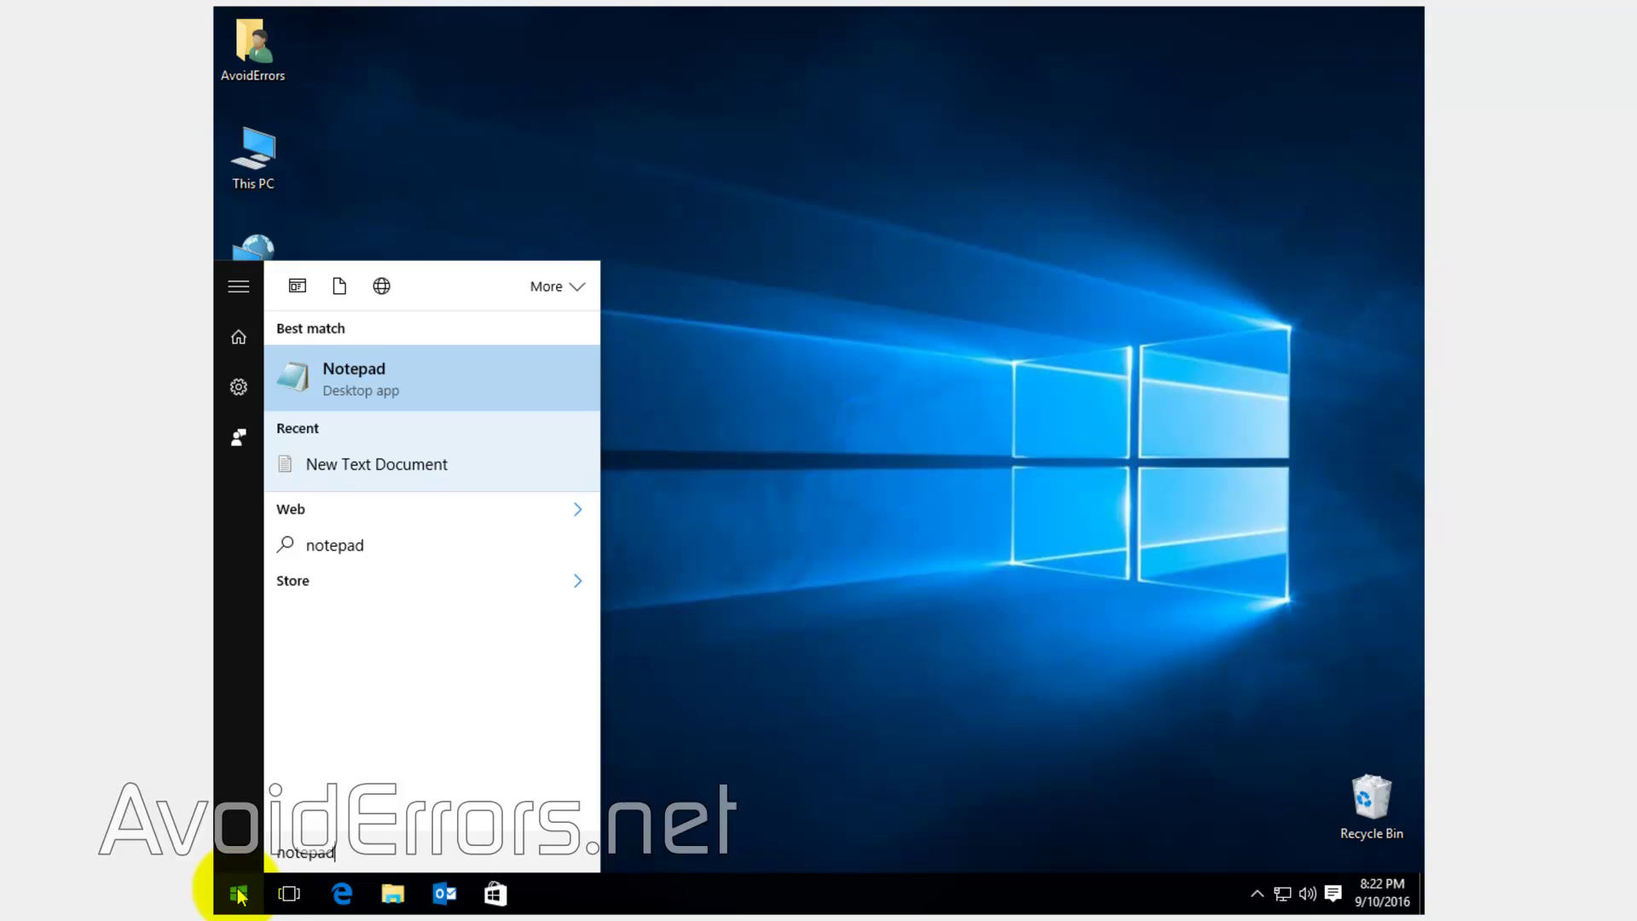
pyautogui.rightClick(427, 389)
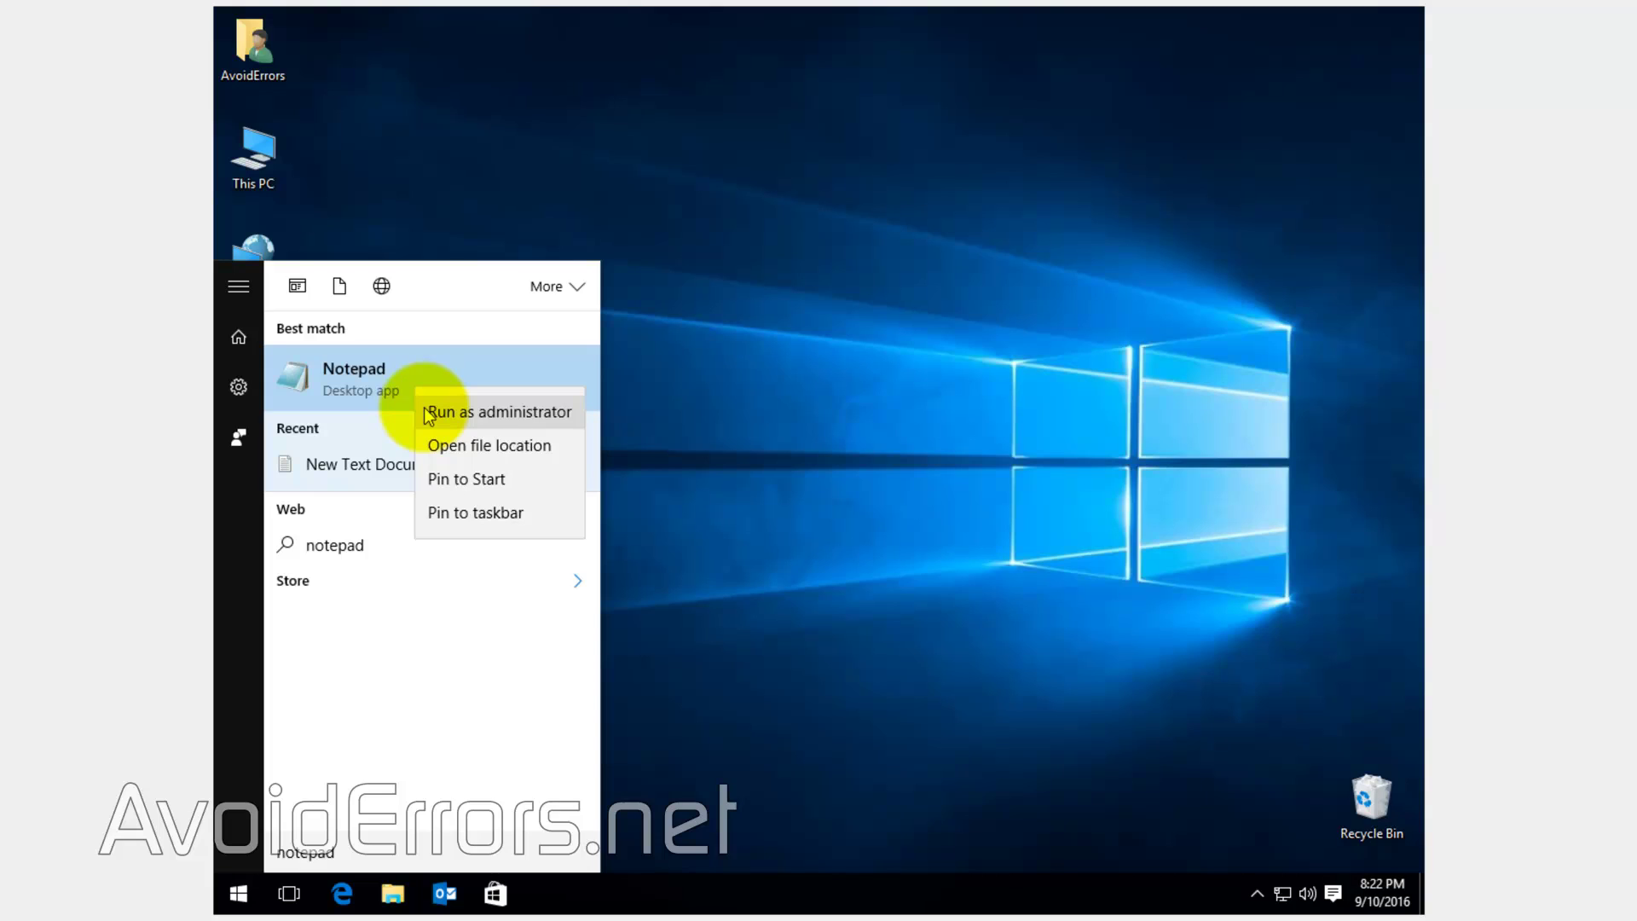
pyautogui.click(429, 413)
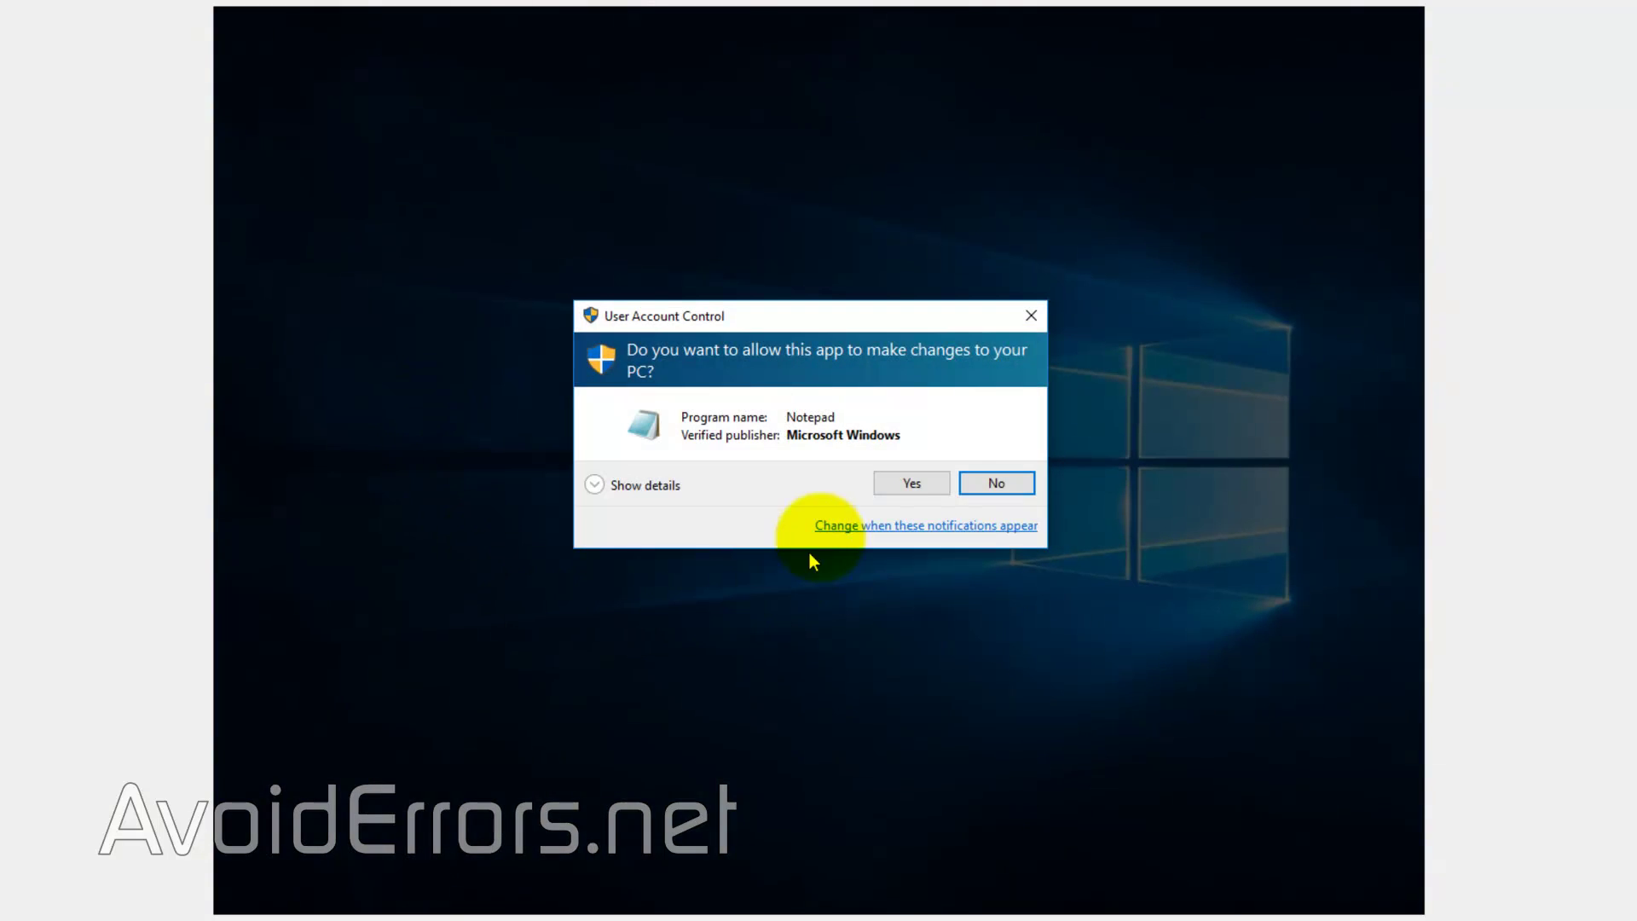
# - Approve elevation and browse the Open dialog to C:\Windows\System32\drivers\etc
pyautogui.click(882, 484)
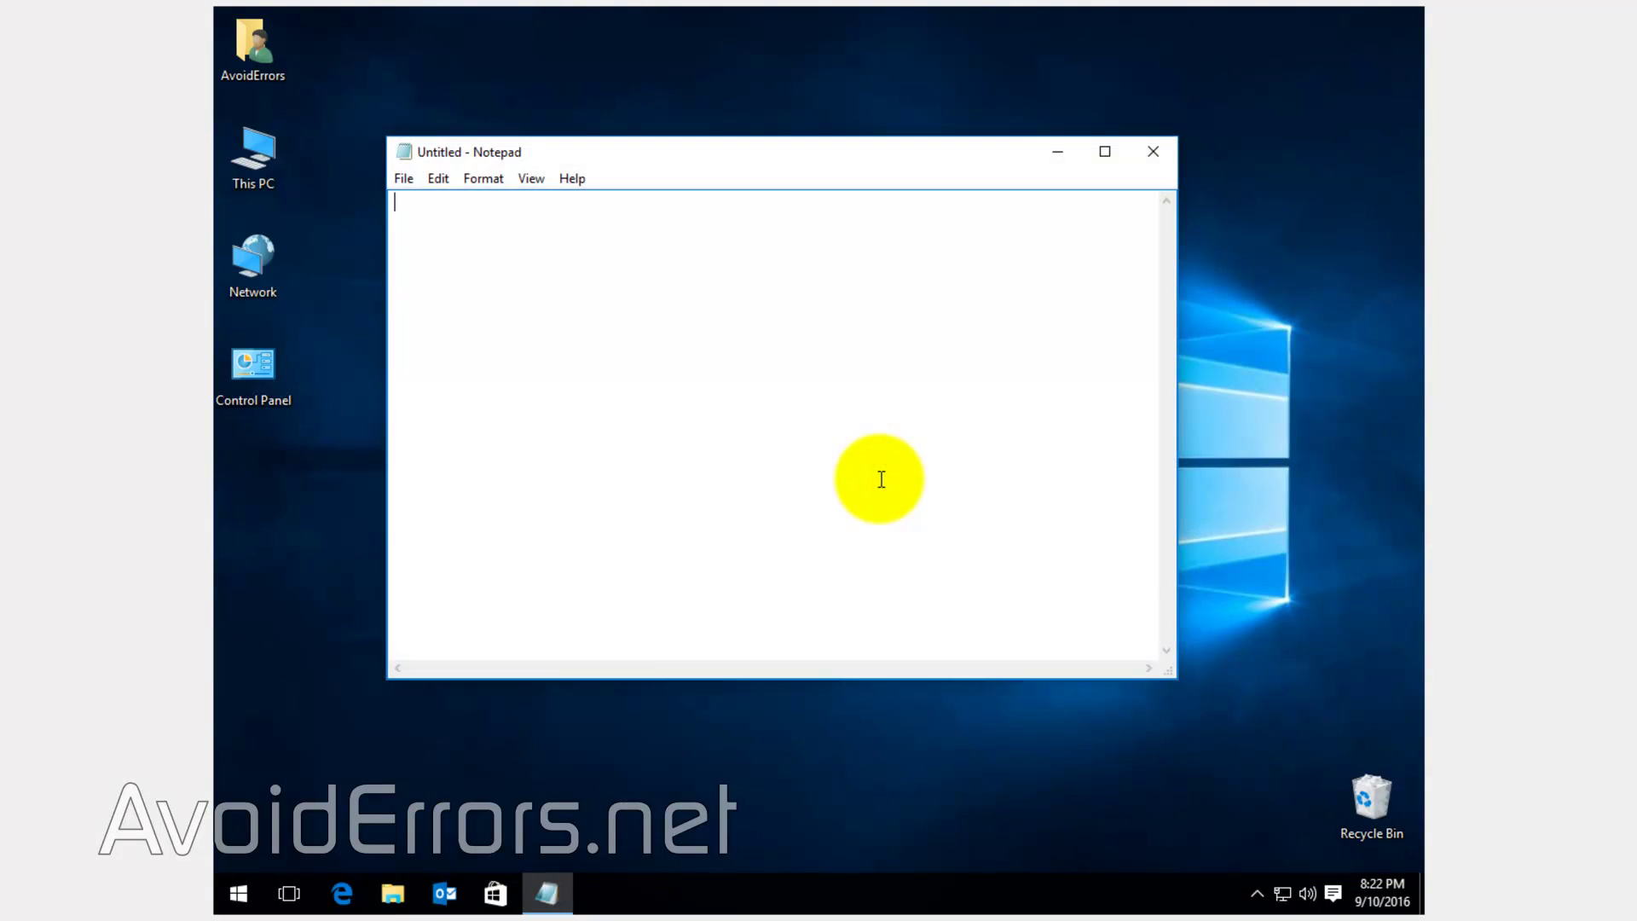
pyautogui.click(404, 181)
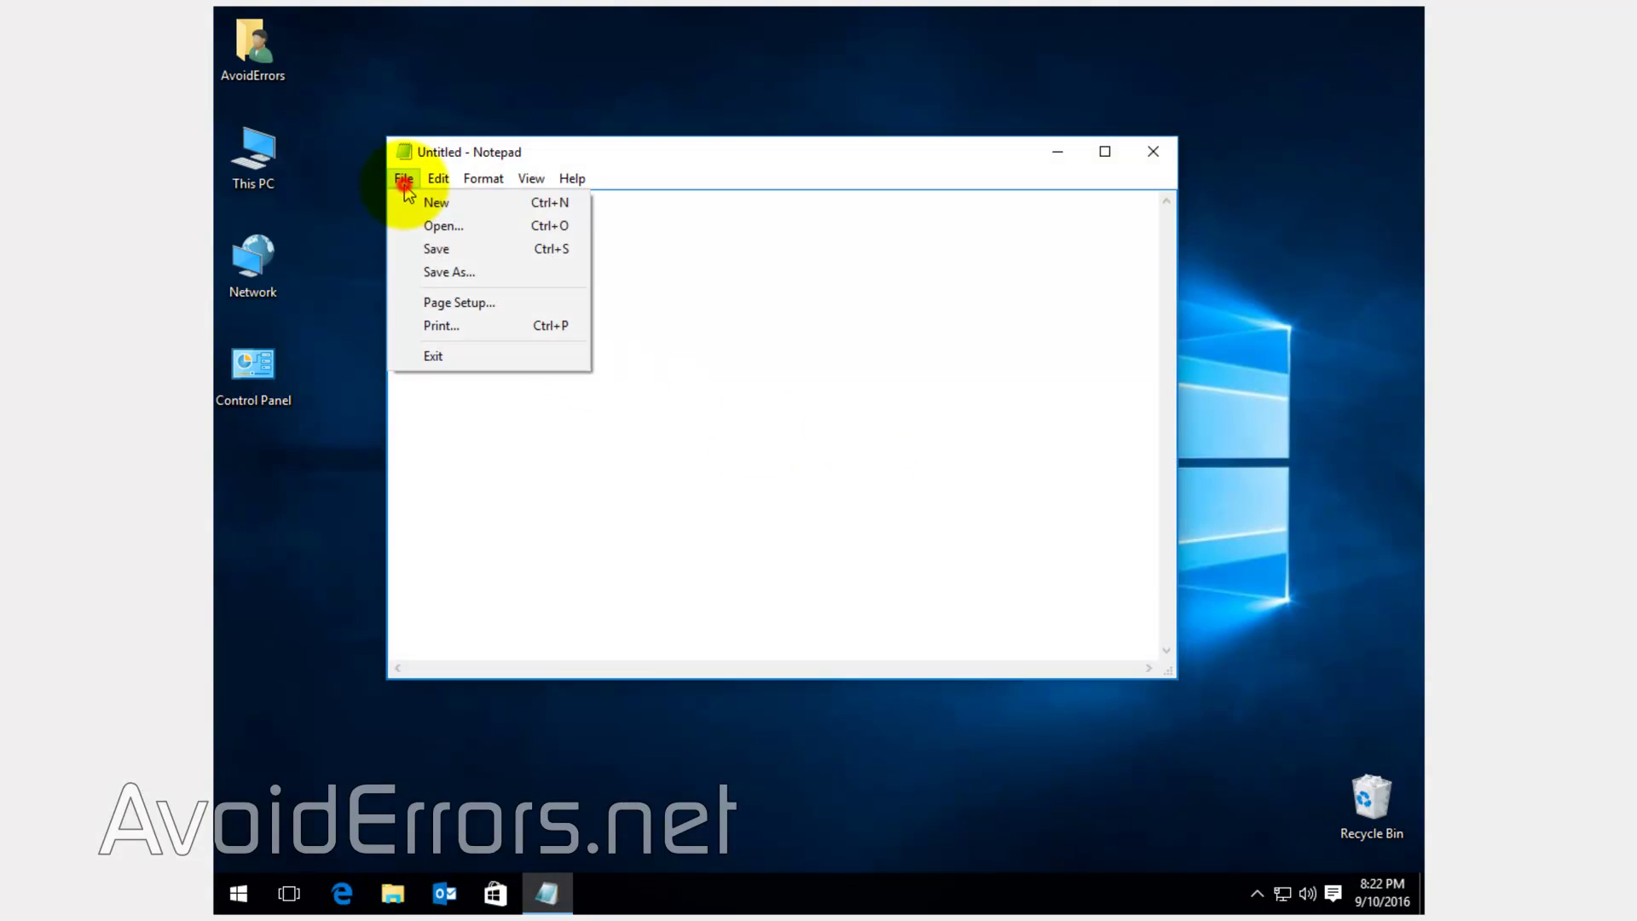
pyautogui.click(396, 228)
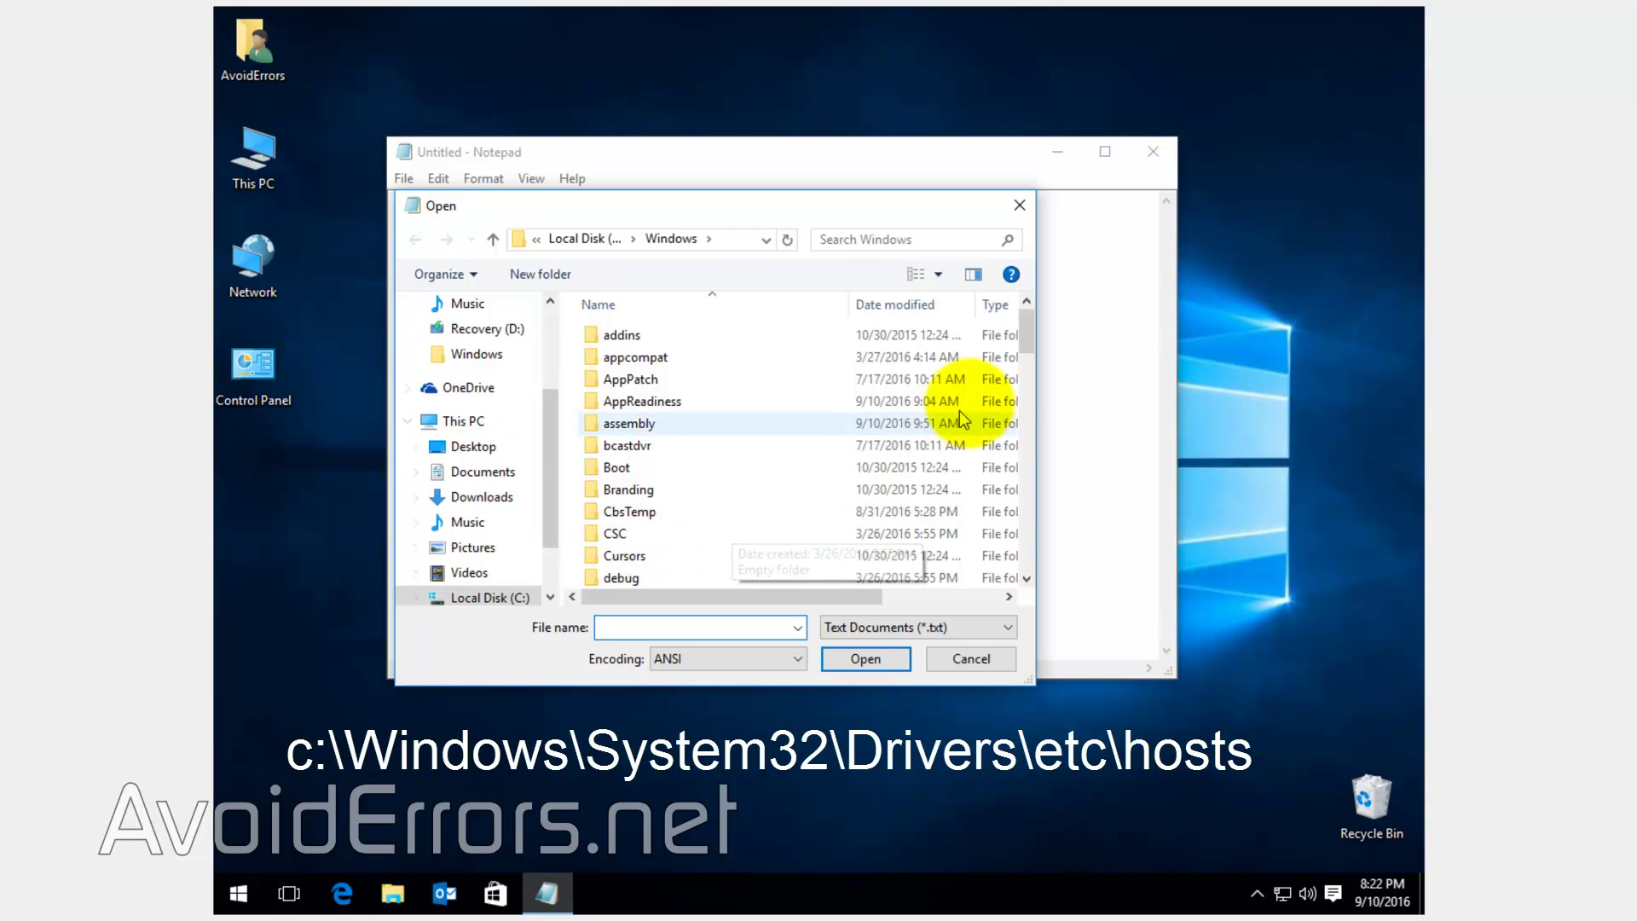
pyautogui.moveTo(1030, 343); pyautogui.dragTo(1031, 527)
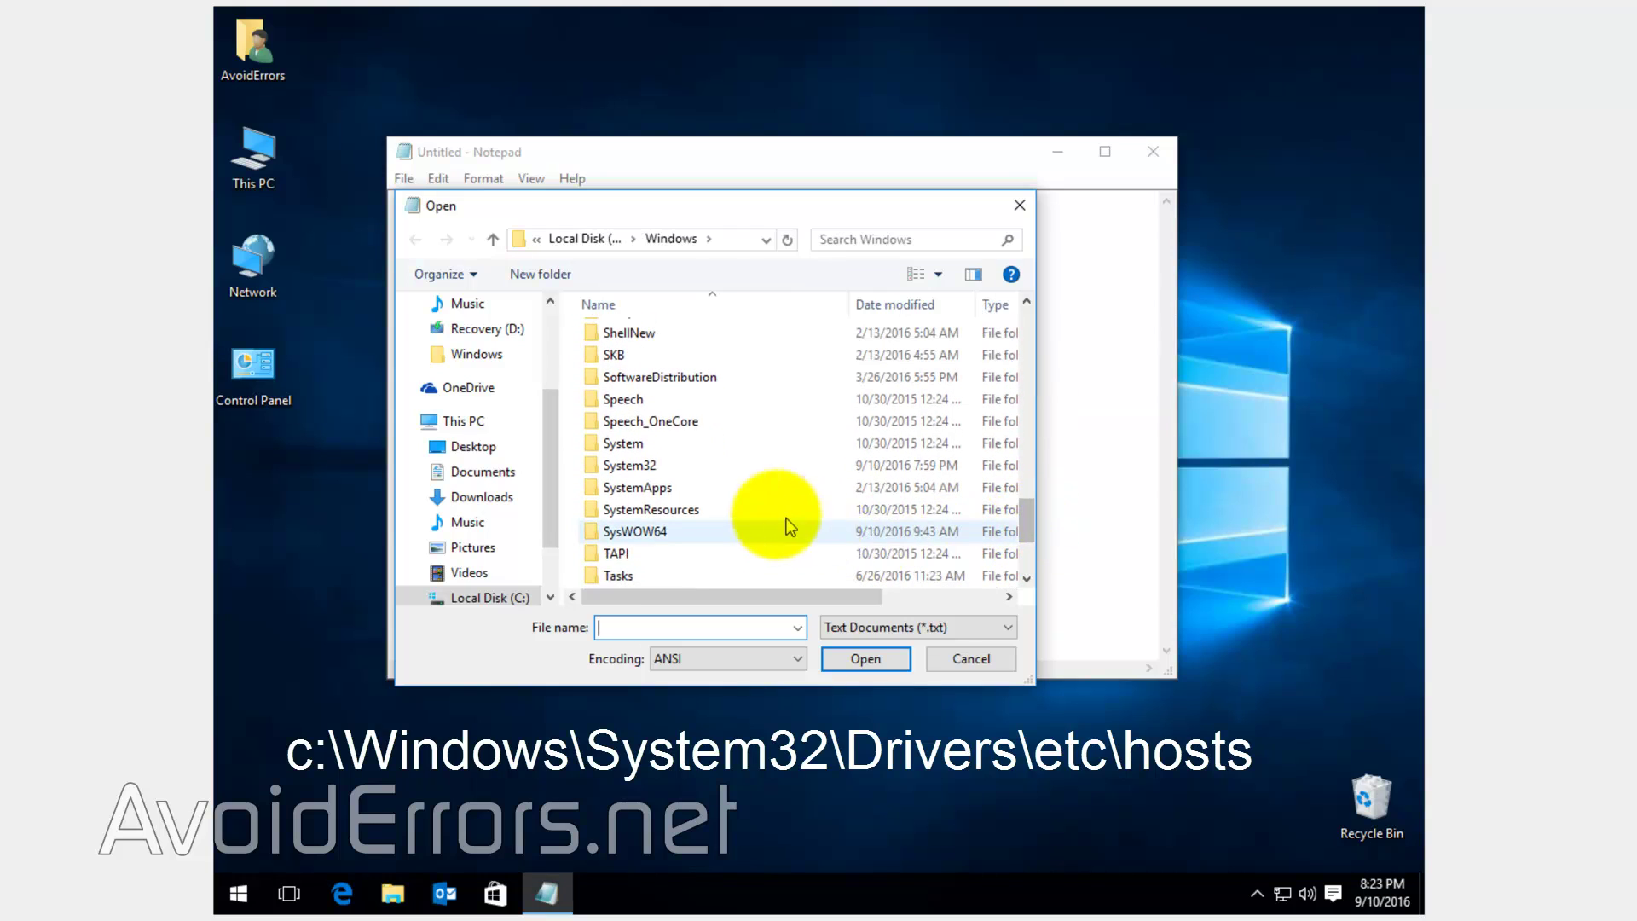
pyautogui.click(663, 469)
pyautogui.doubleClick(663, 469)
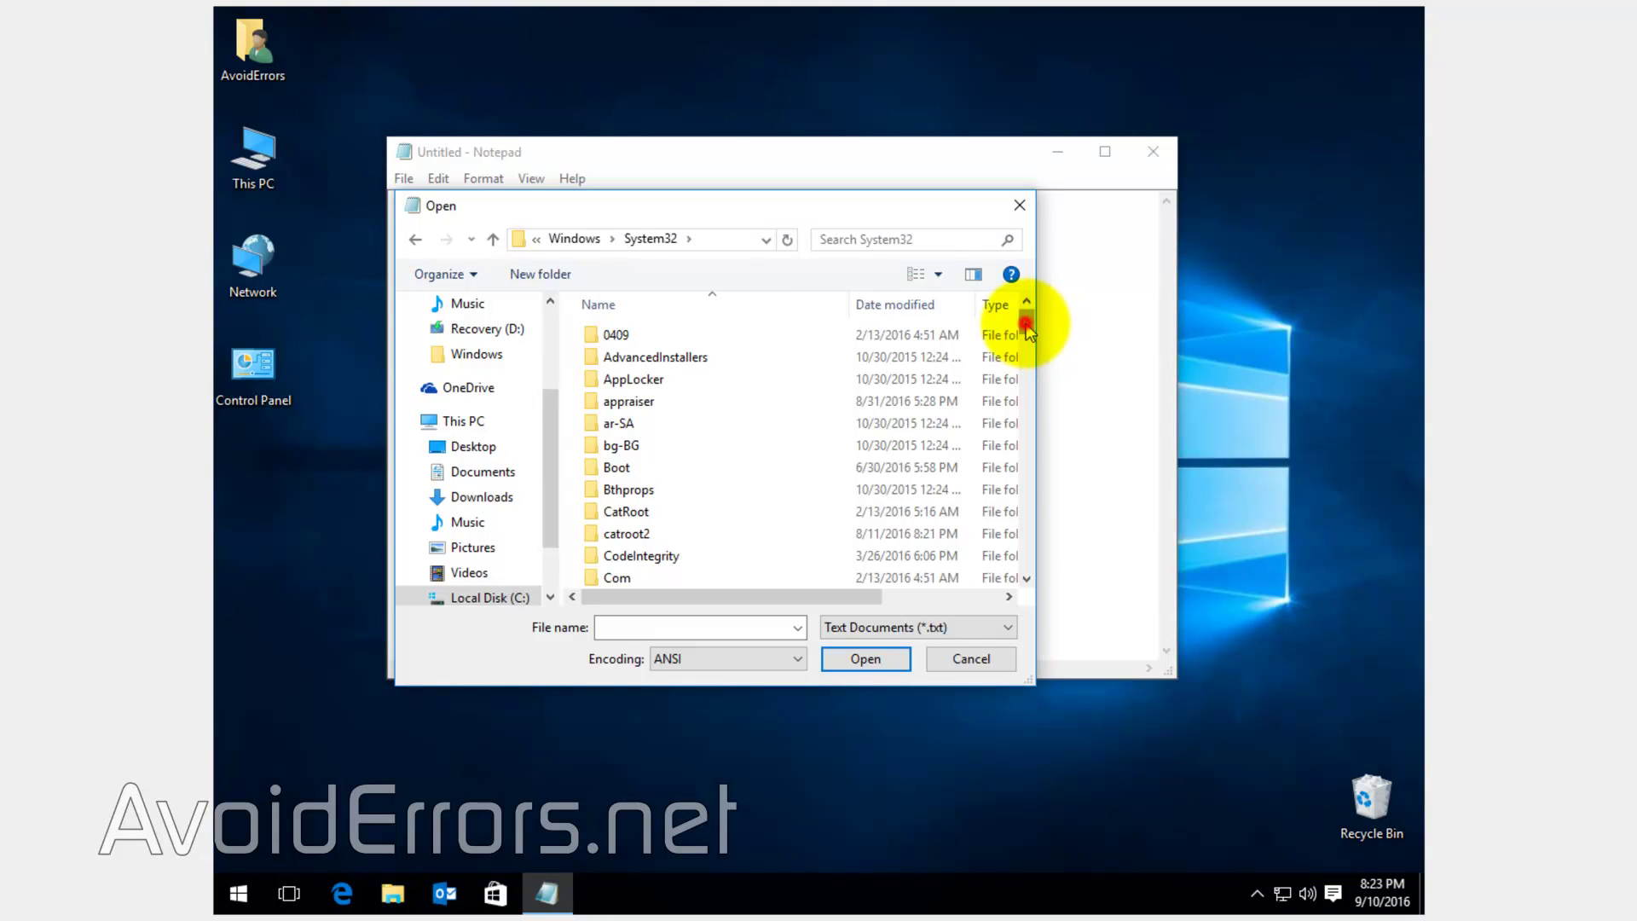
pyautogui.moveTo(1026, 324); pyautogui.dragTo(1026, 360)
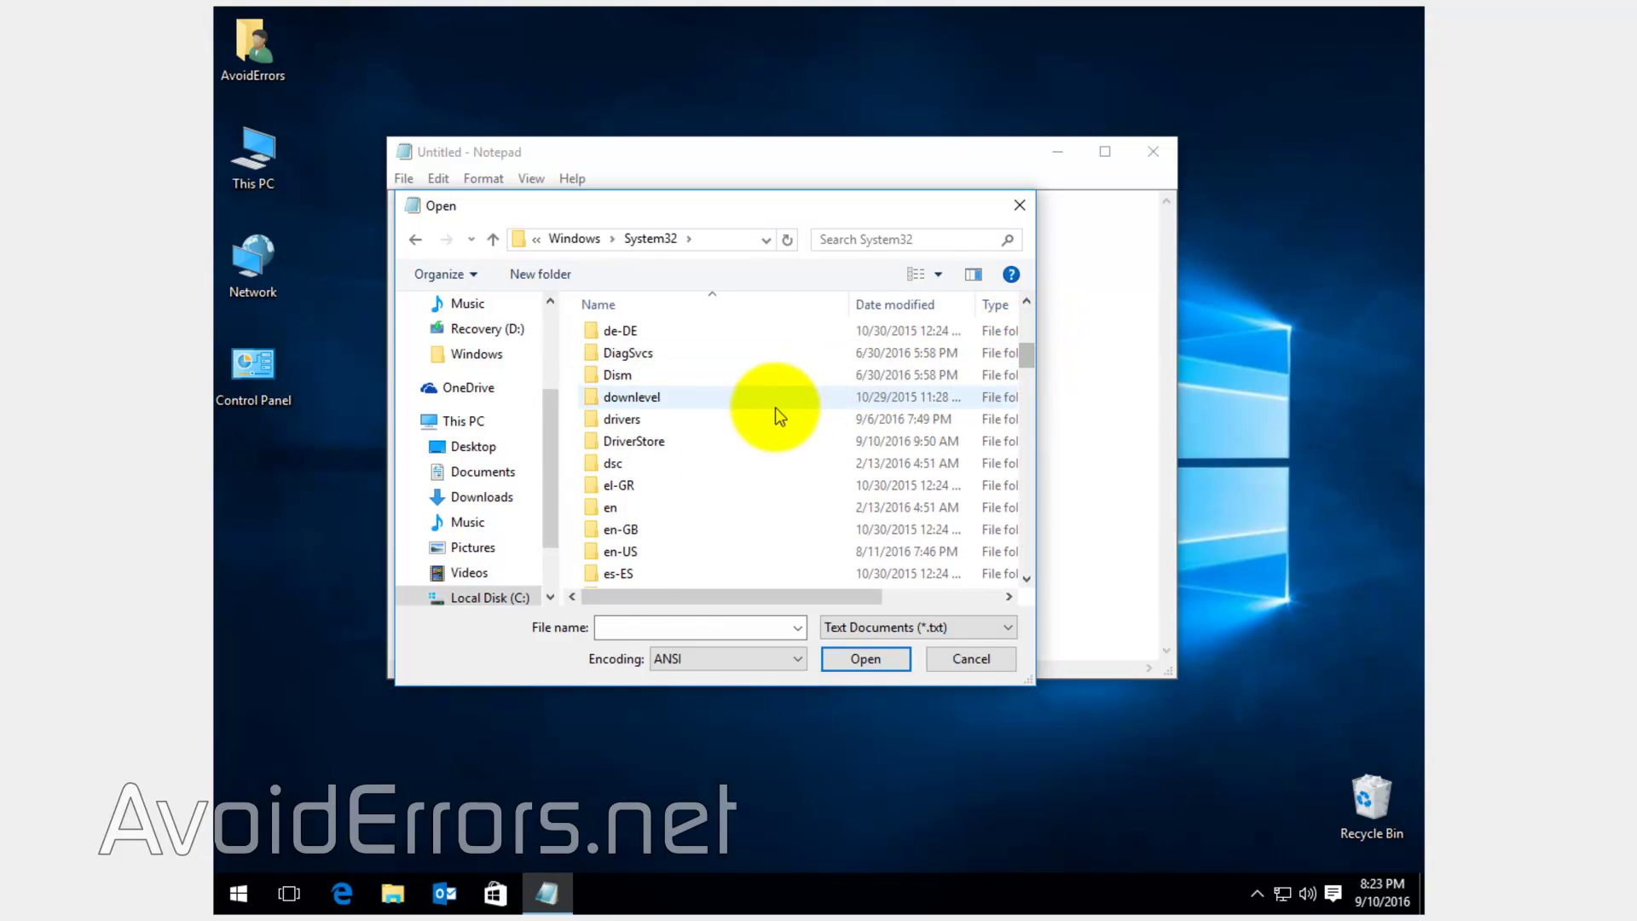
pyautogui.doubleClick(688, 426)
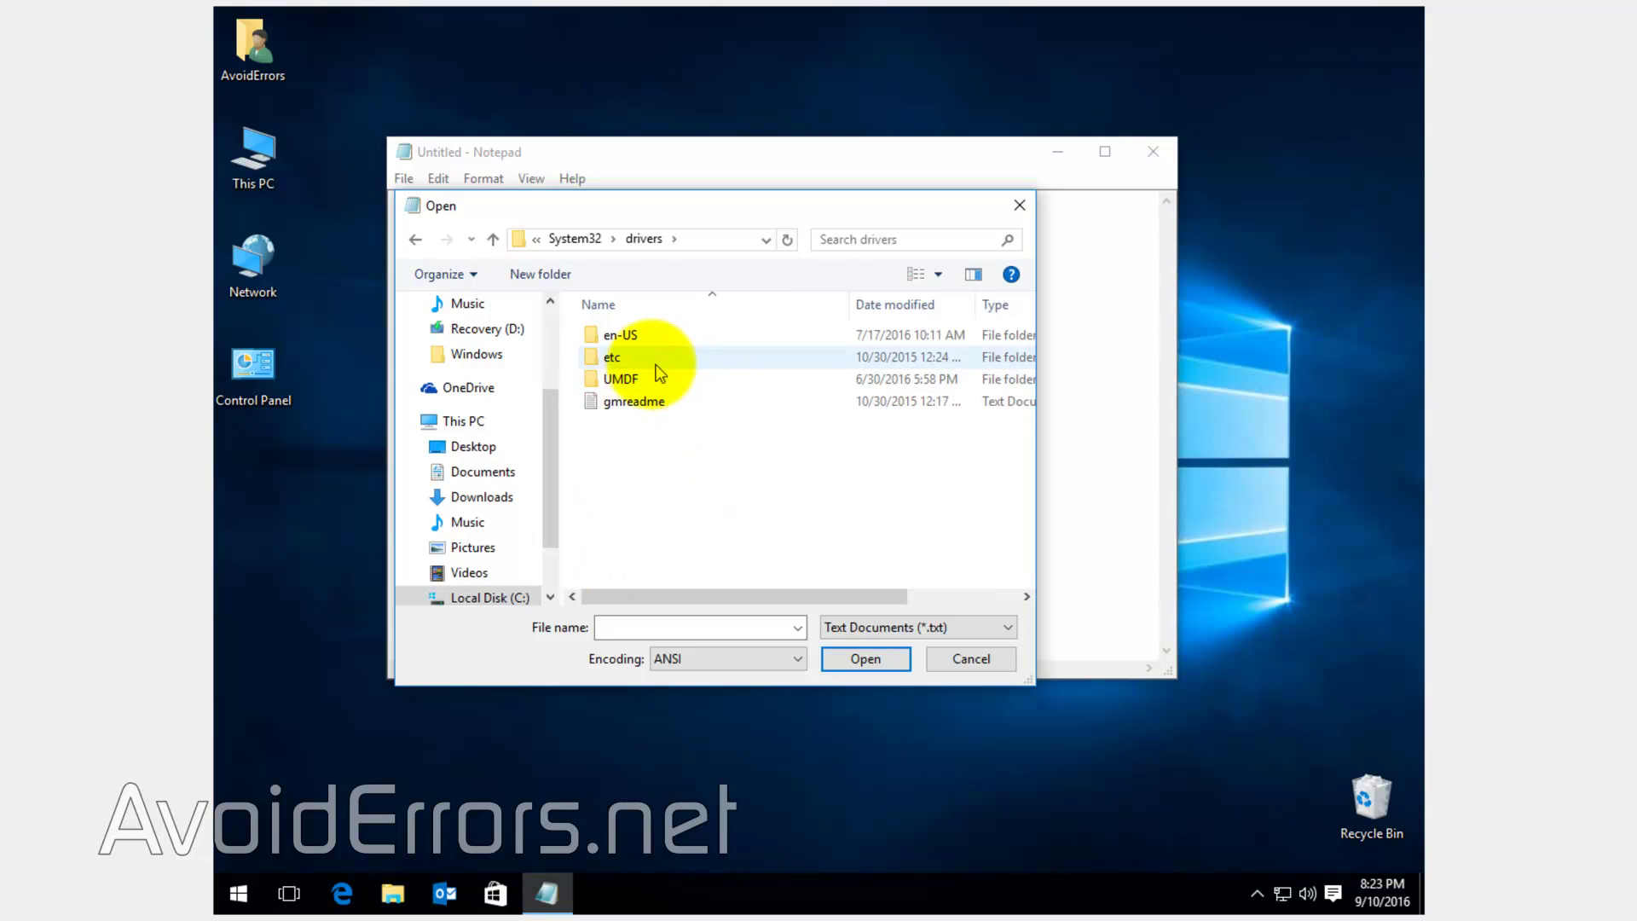
pyautogui.doubleClick(631, 358)
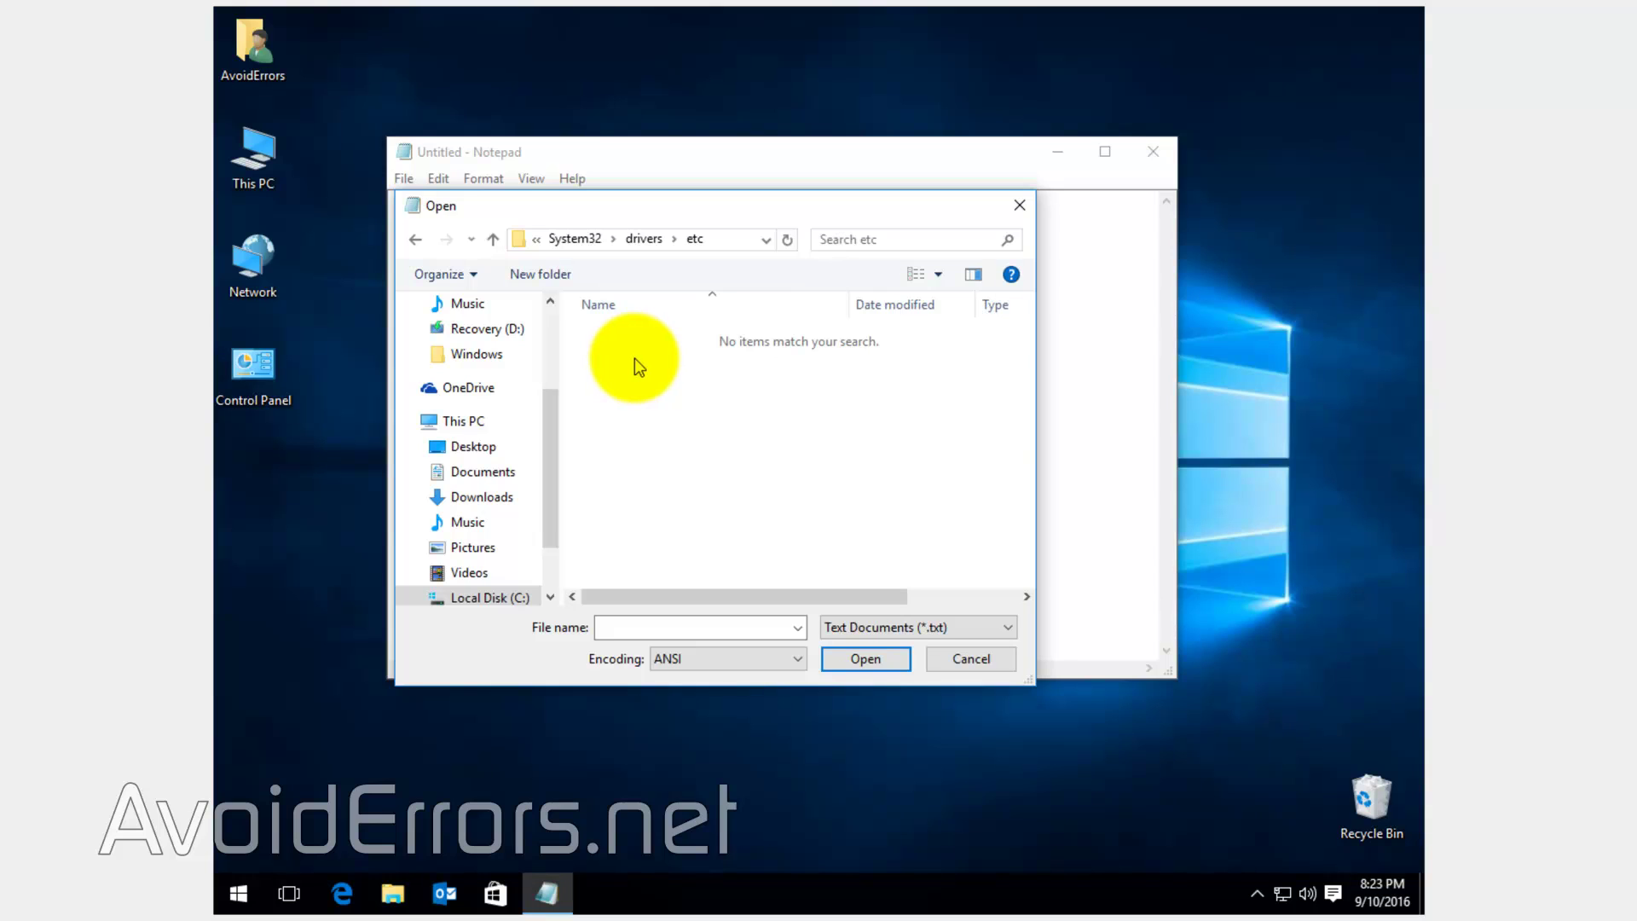
# - Switch the file filter to All Files and open the hosts file
pyautogui.click(972, 629)
pyautogui.click(962, 664)
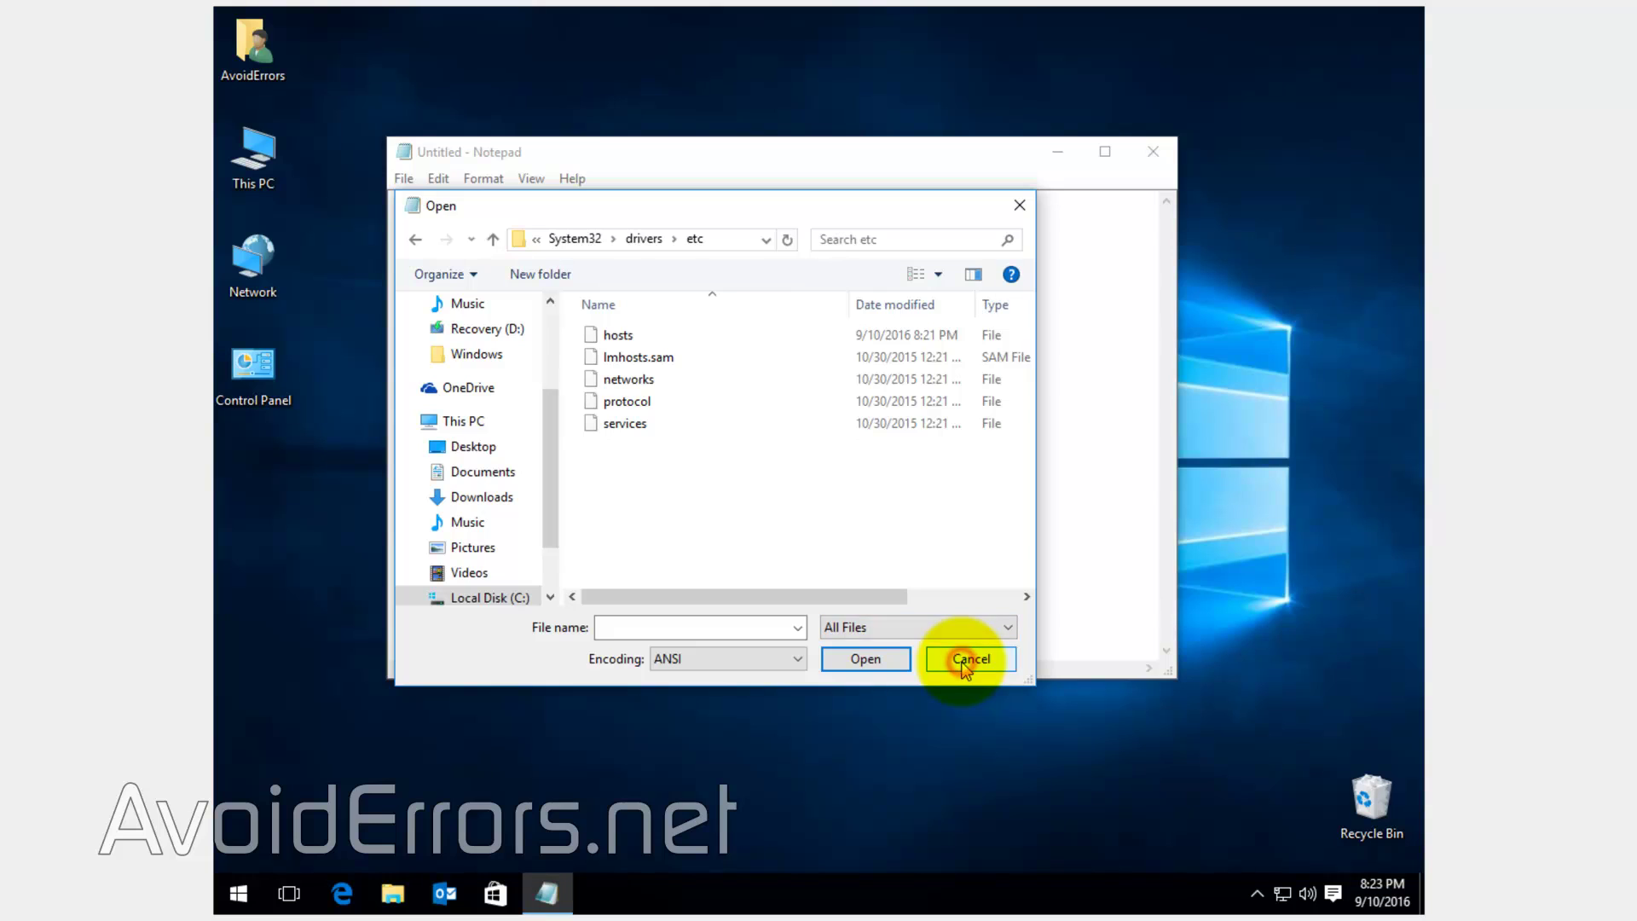
pyautogui.click(635, 333)
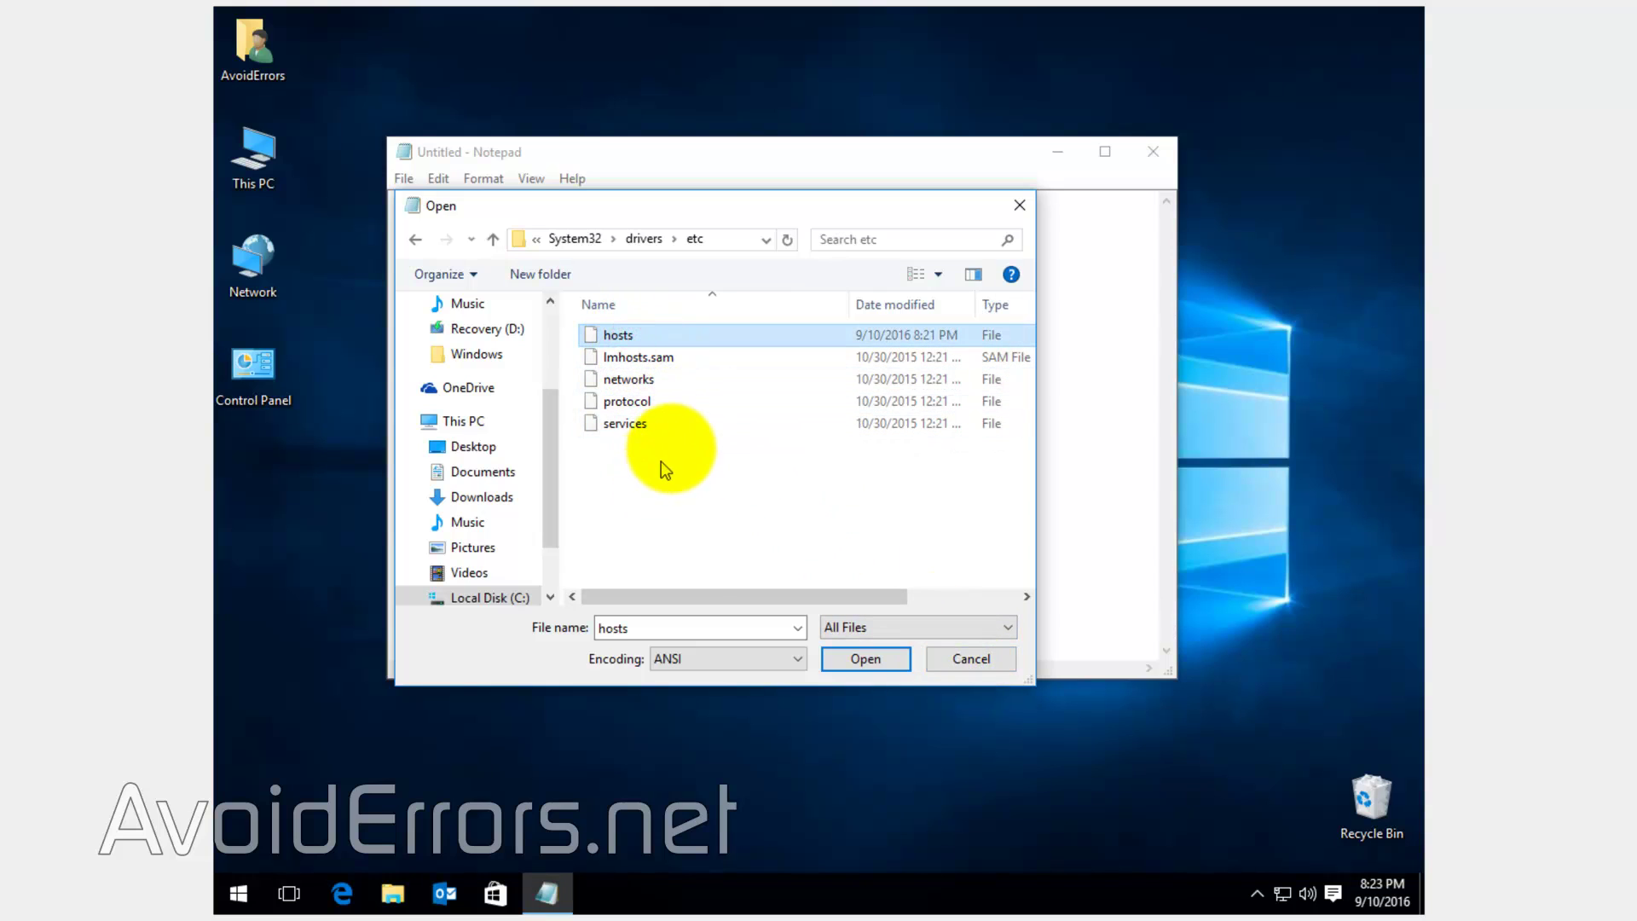
pyautogui.doubleClick(640, 336)
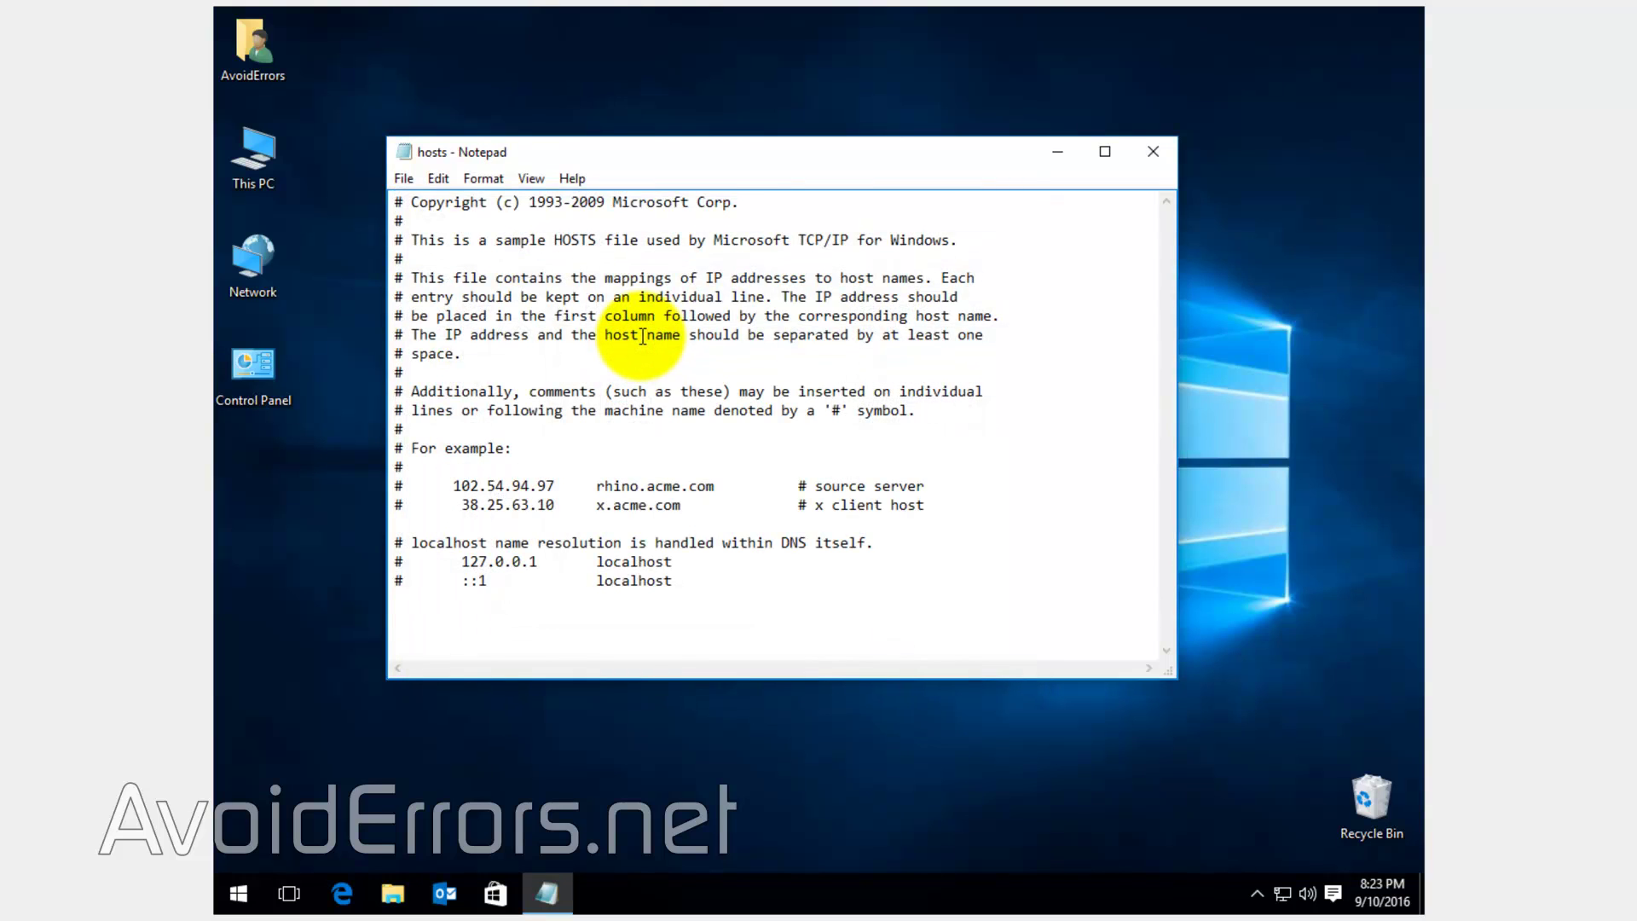
pyautogui.click(673, 580)
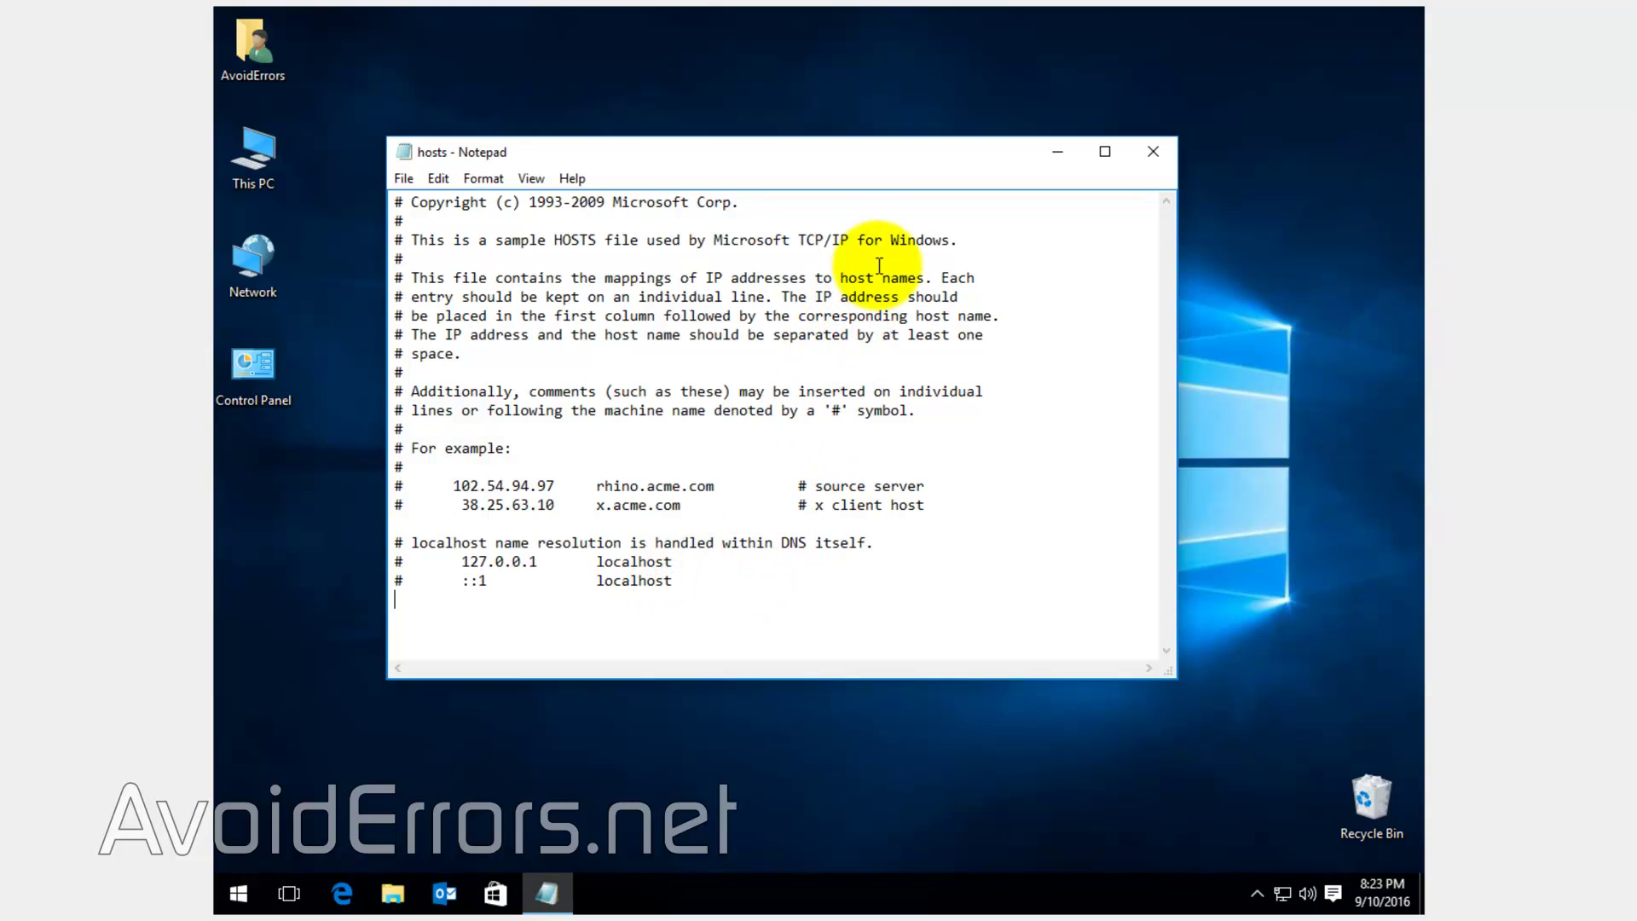
pyautogui.press('Return')
pyautogui.write('127.0.0.1               www.faceboo')
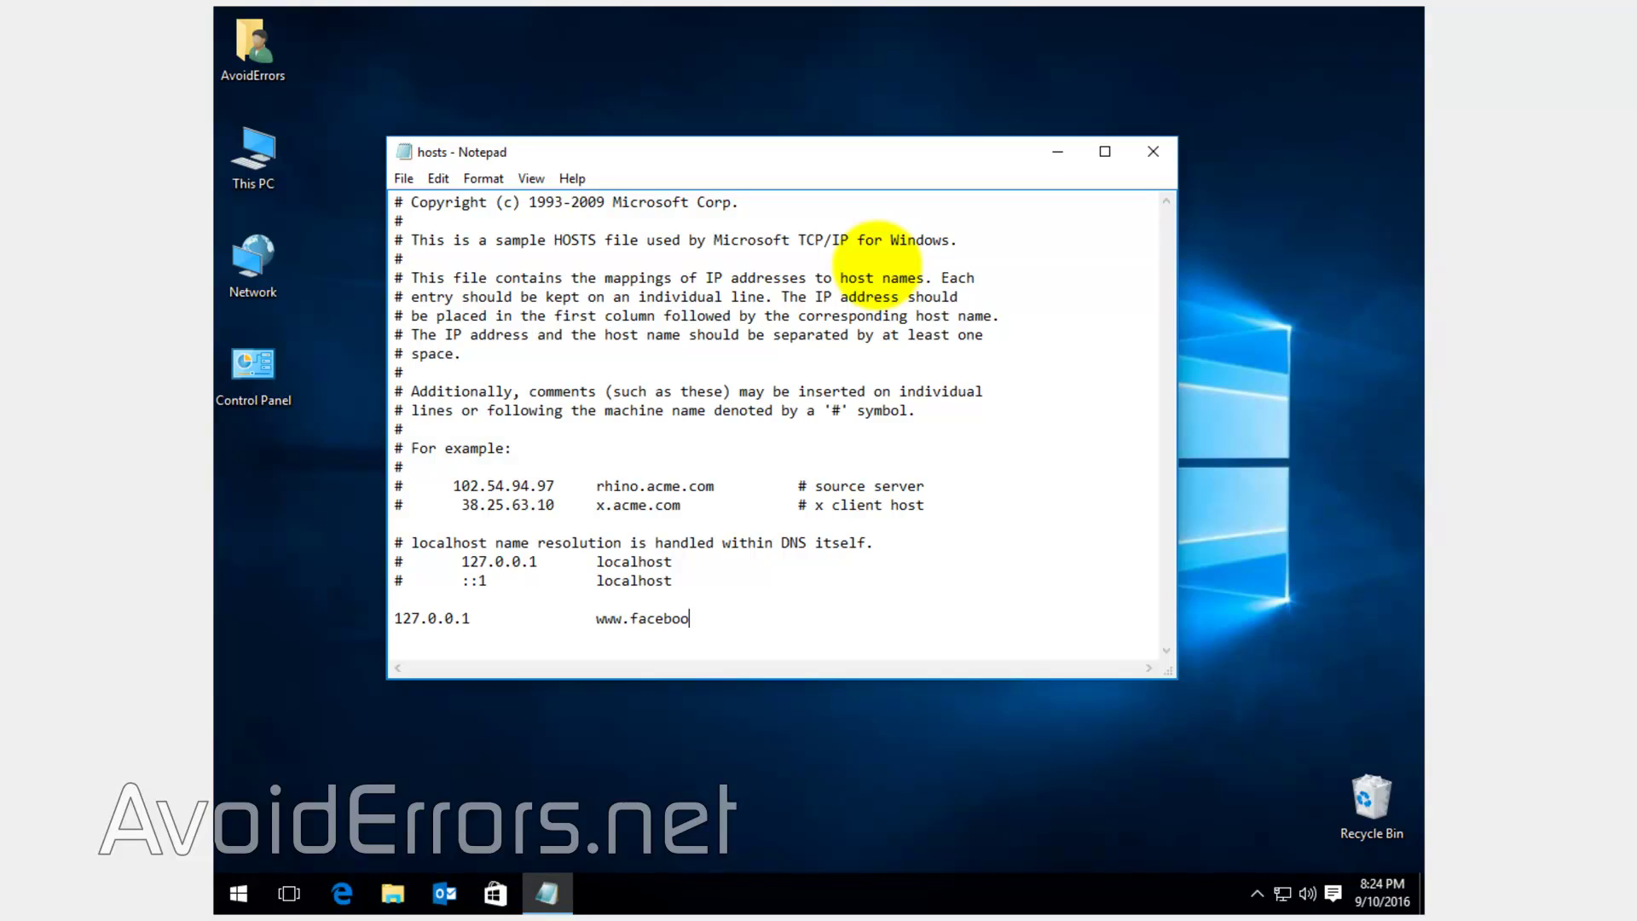
pyautogui.write('k.com')
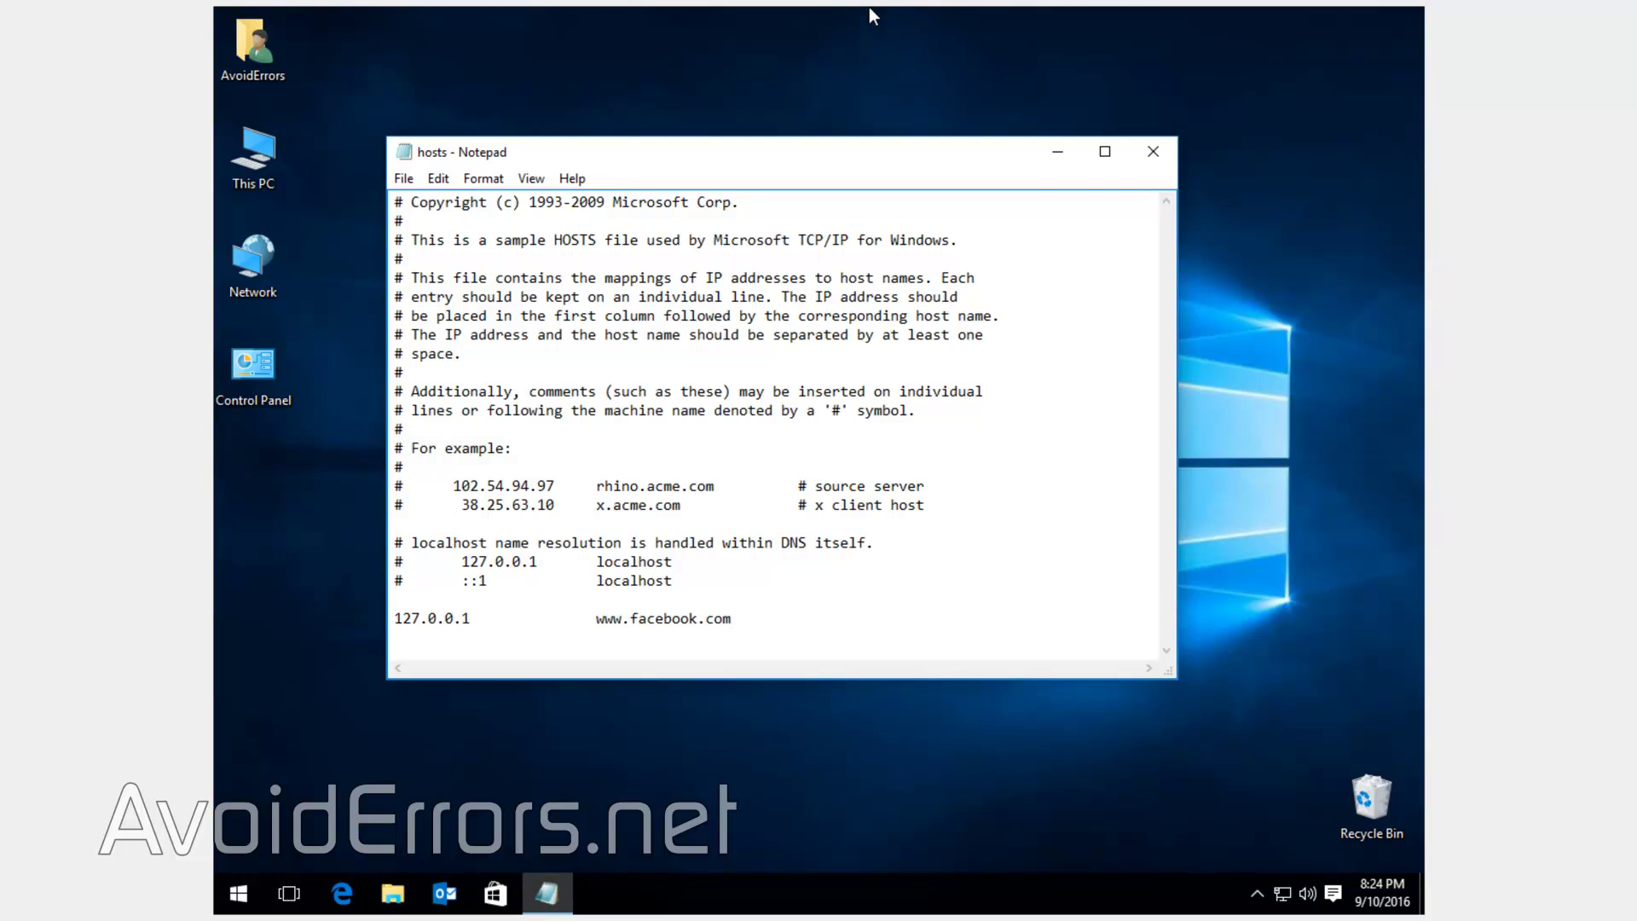
# - Save the hosts file and launch Microsoft Edge
pyautogui.click(404, 178)
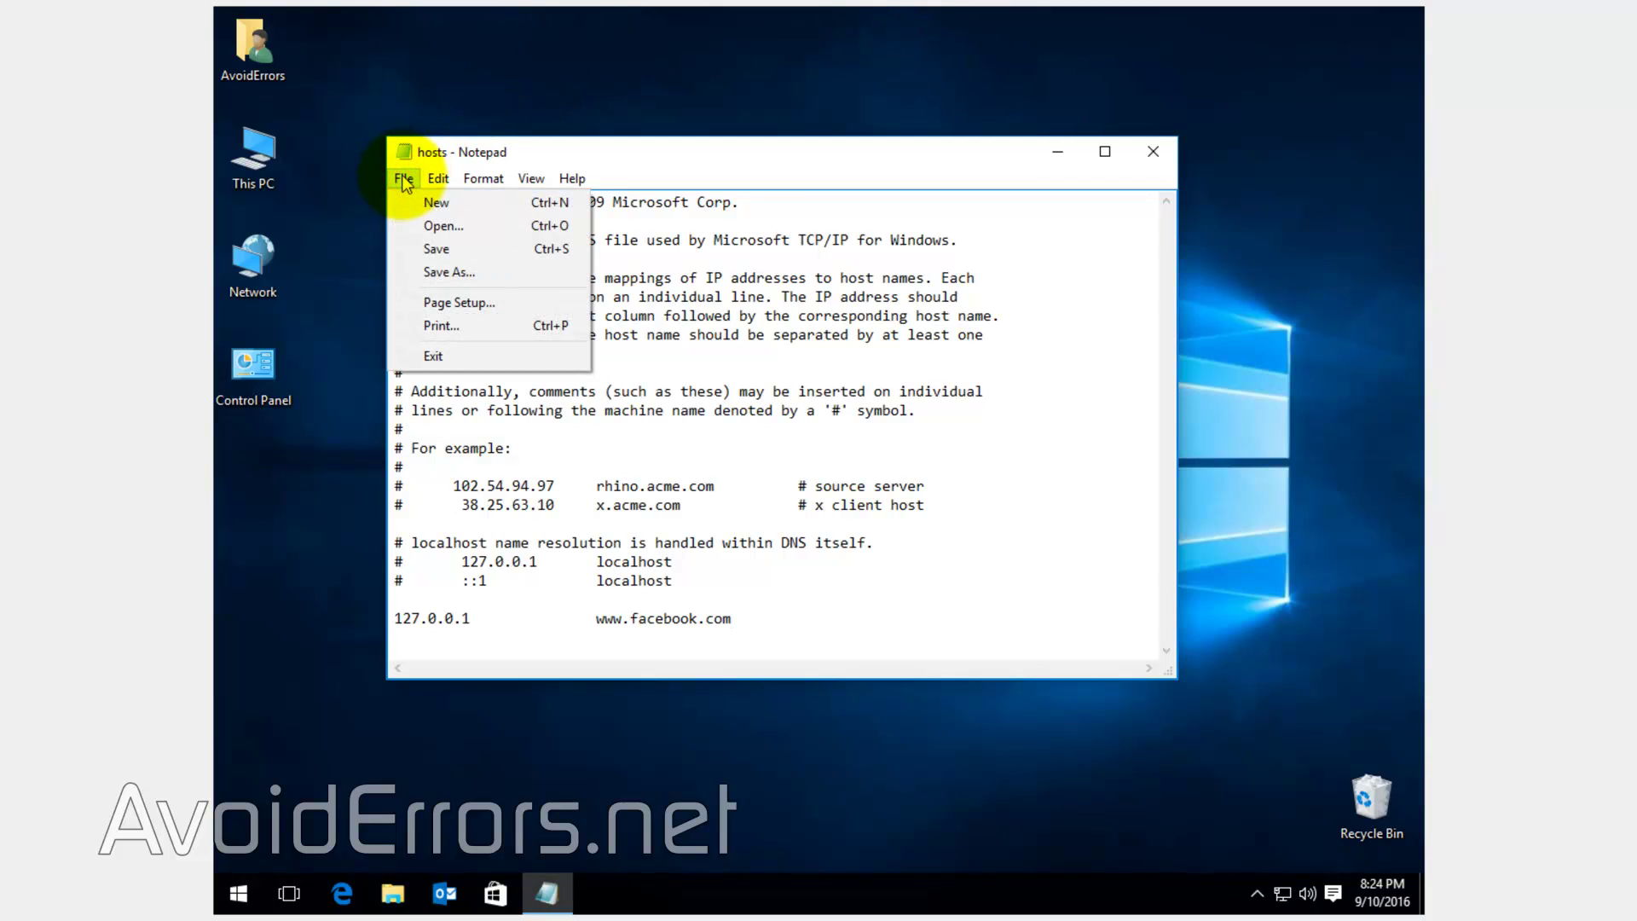
pyautogui.click(397, 247)
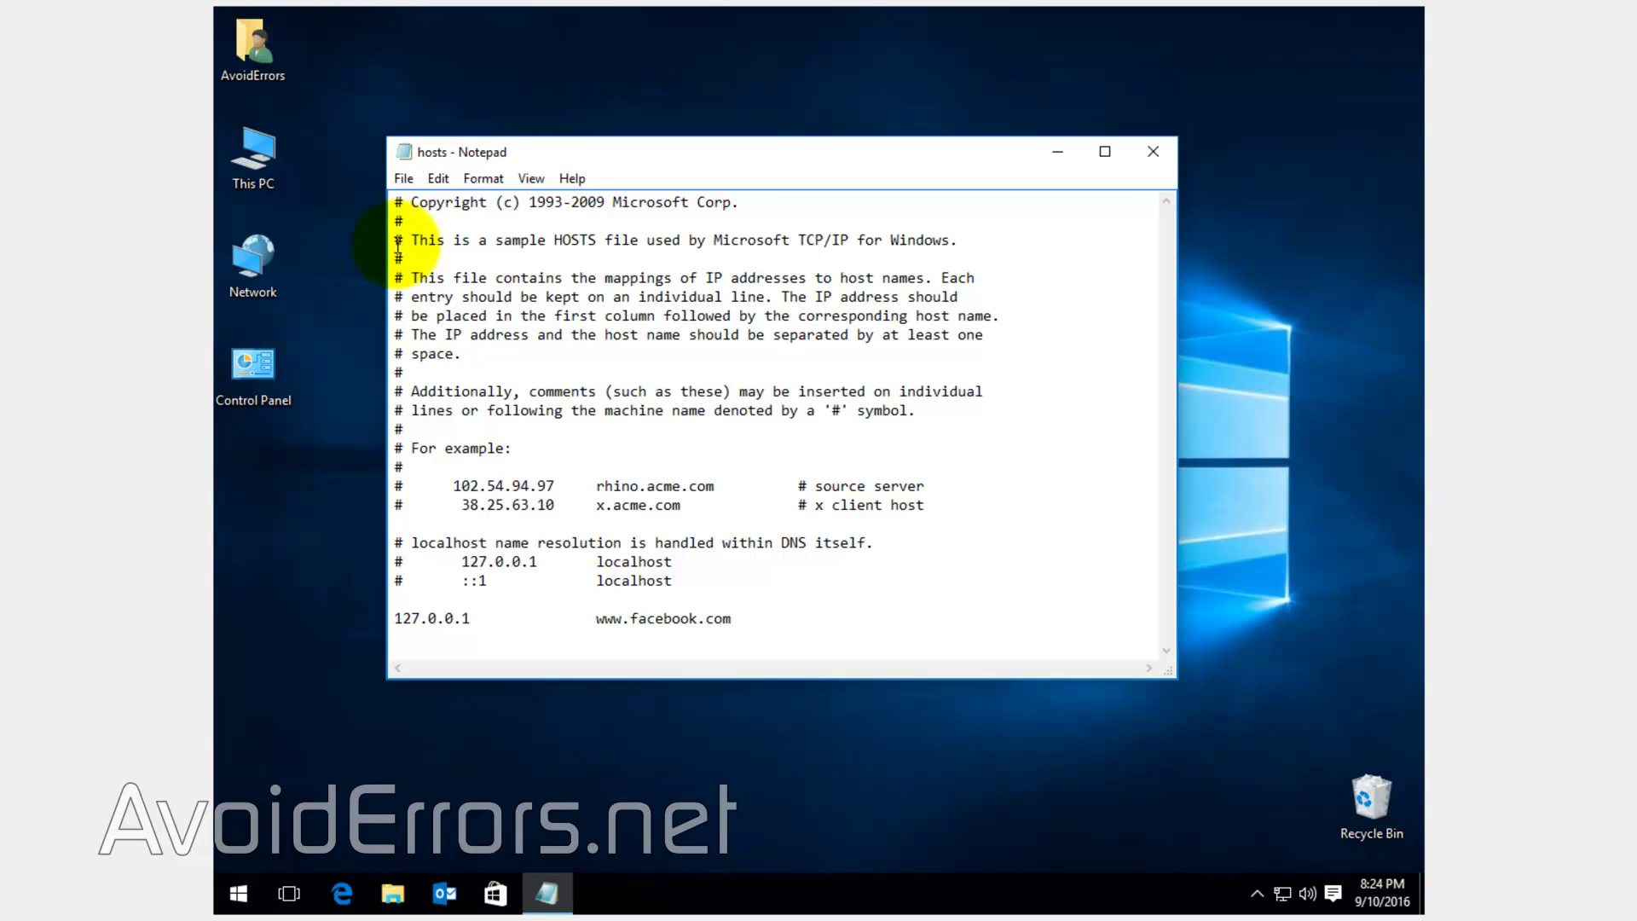
pyautogui.click(342, 893)
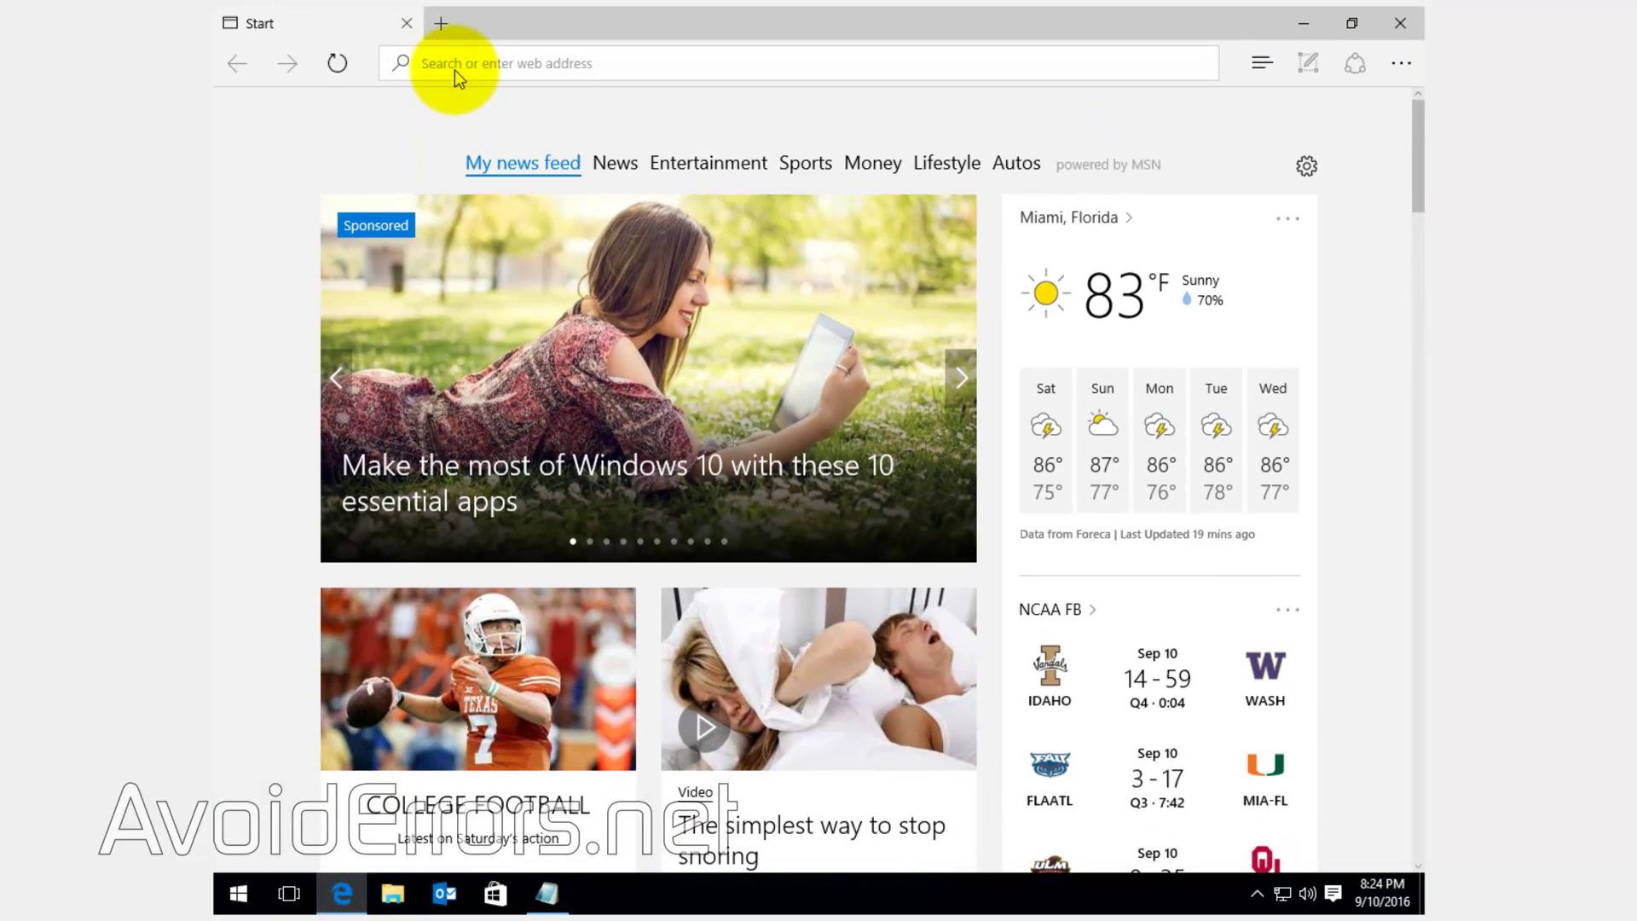
# - Enter facebook.com in Edge's address bar to confirm the page can't be reached
pyautogui.write('facebook.com/')
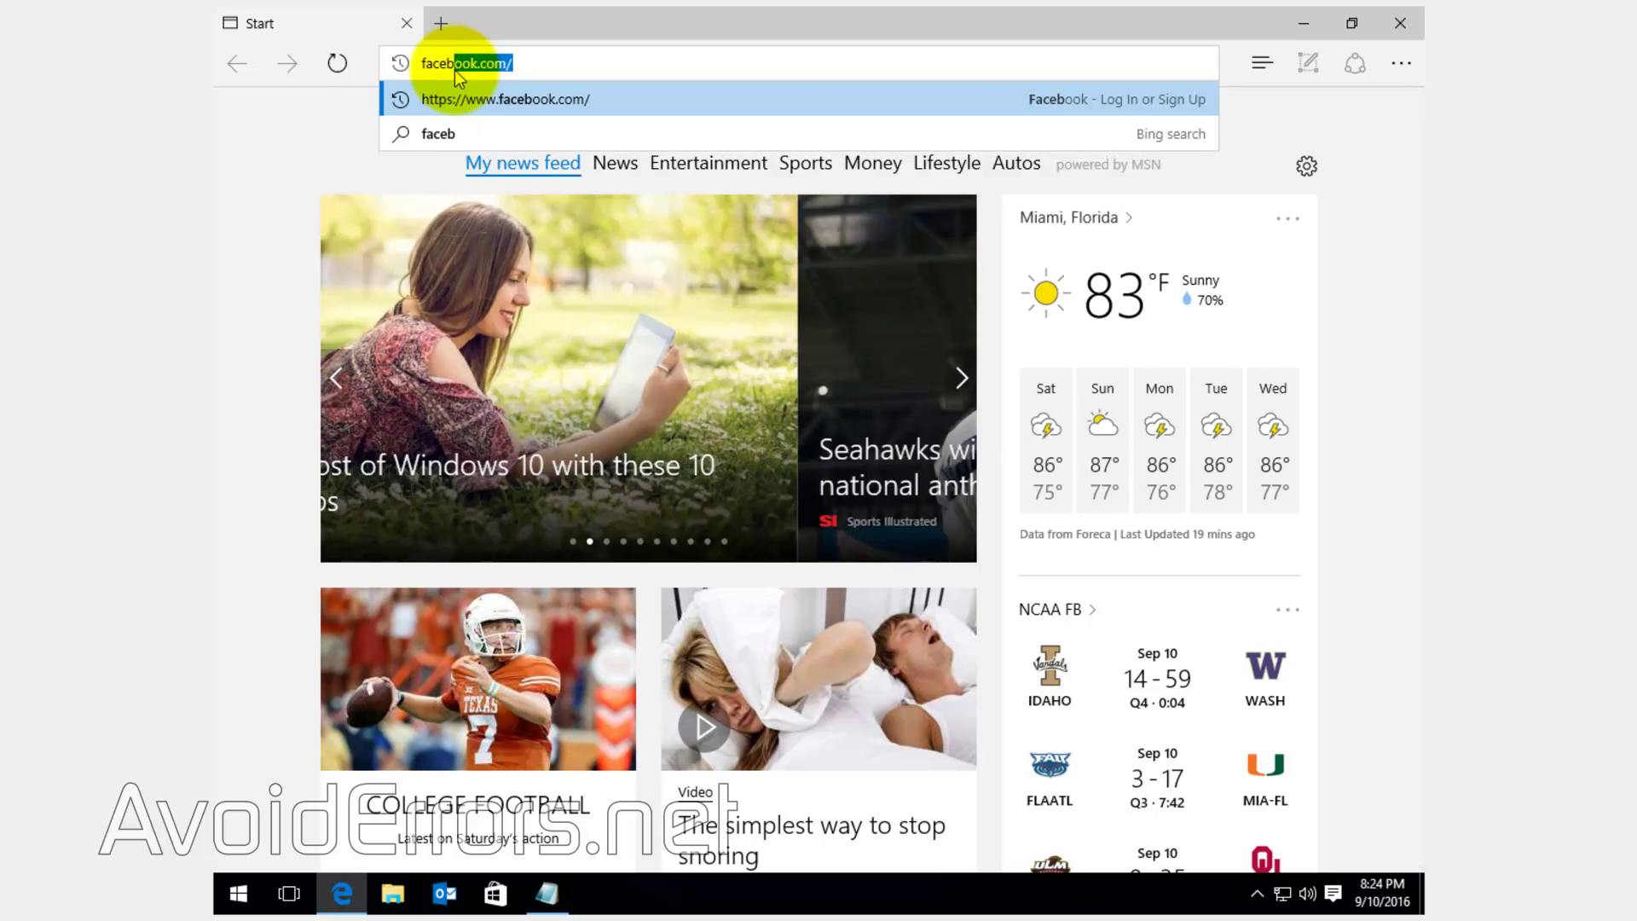
pyautogui.press('Return')
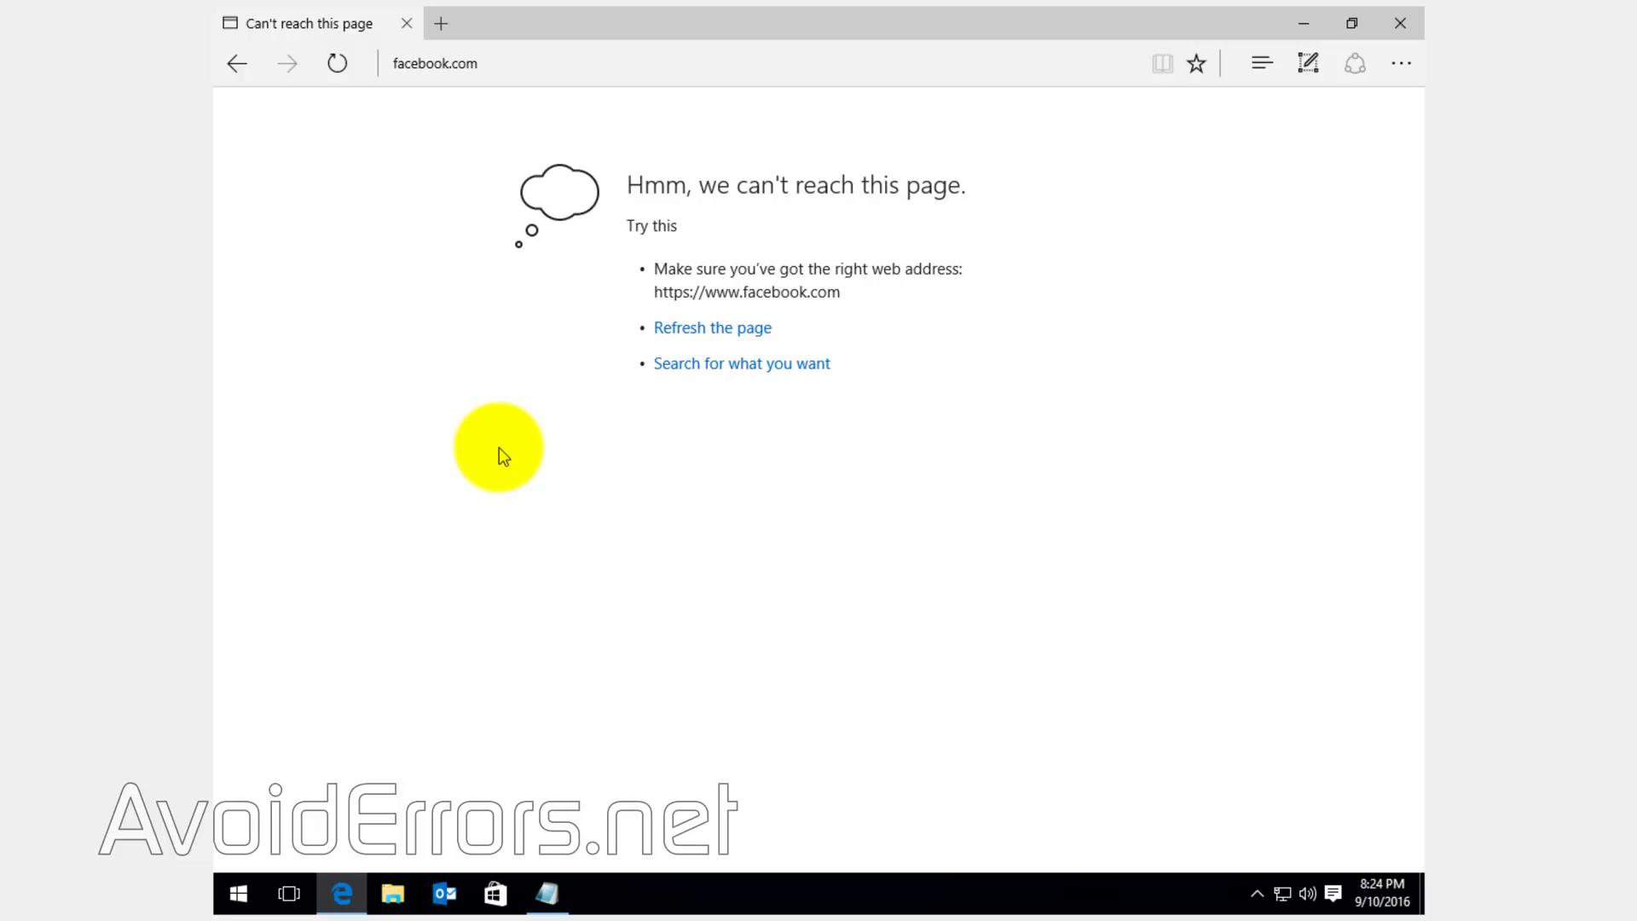
pyautogui.click(1400, 23)
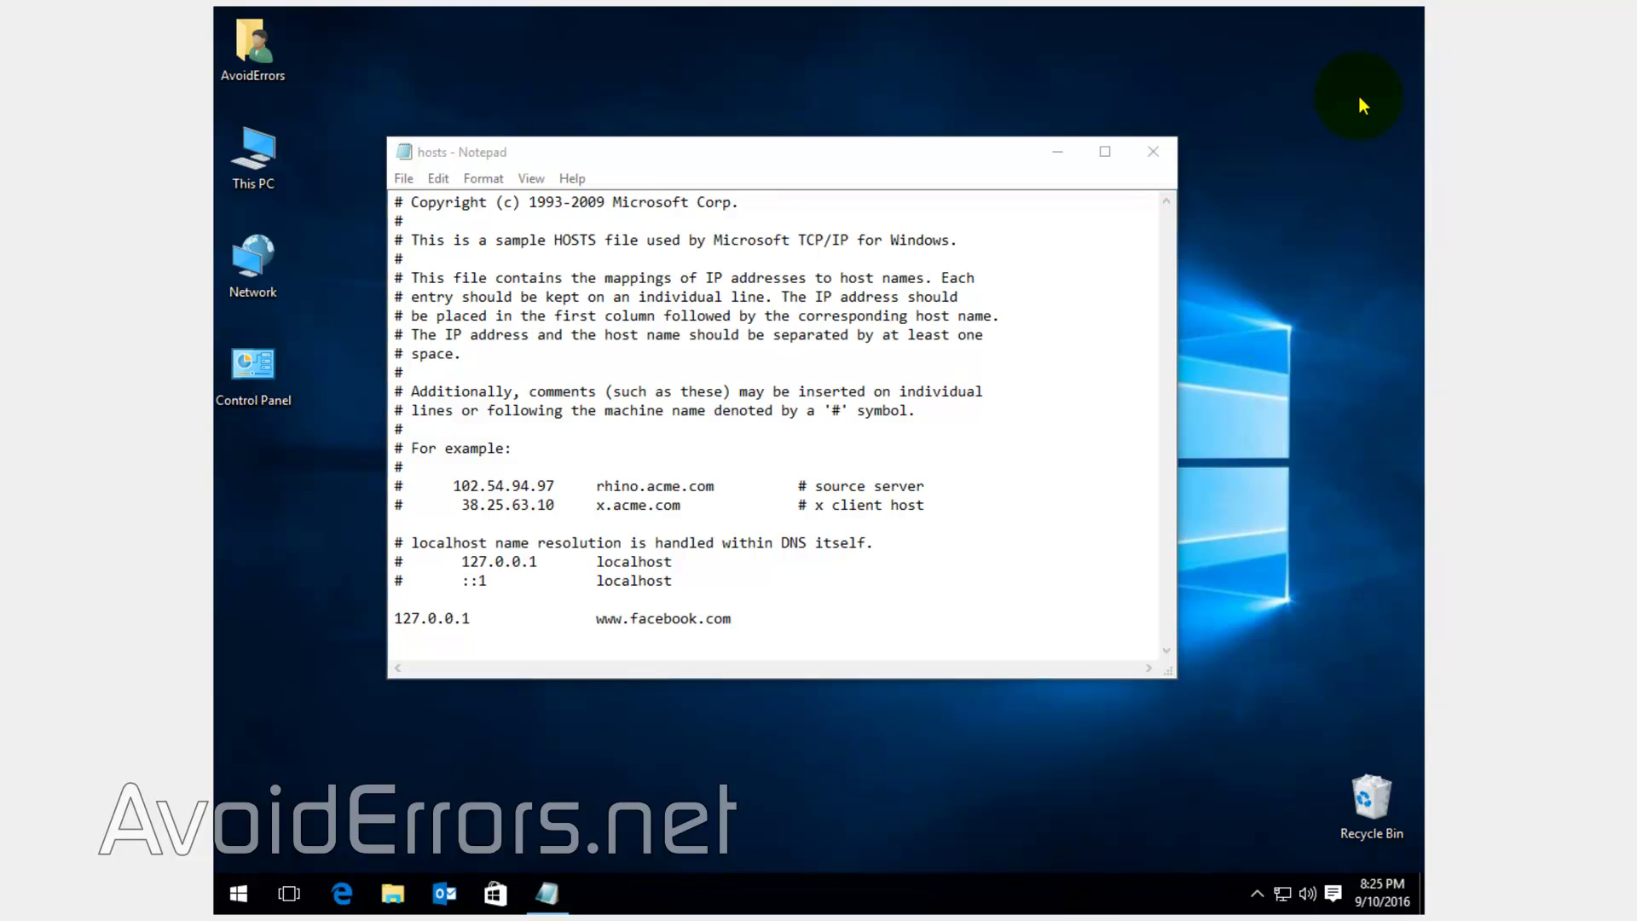
pyautogui.click(753, 631)
pyautogui.press('Return')
pyautogui.write('127.0.0.1\t\twww.twitter.com')
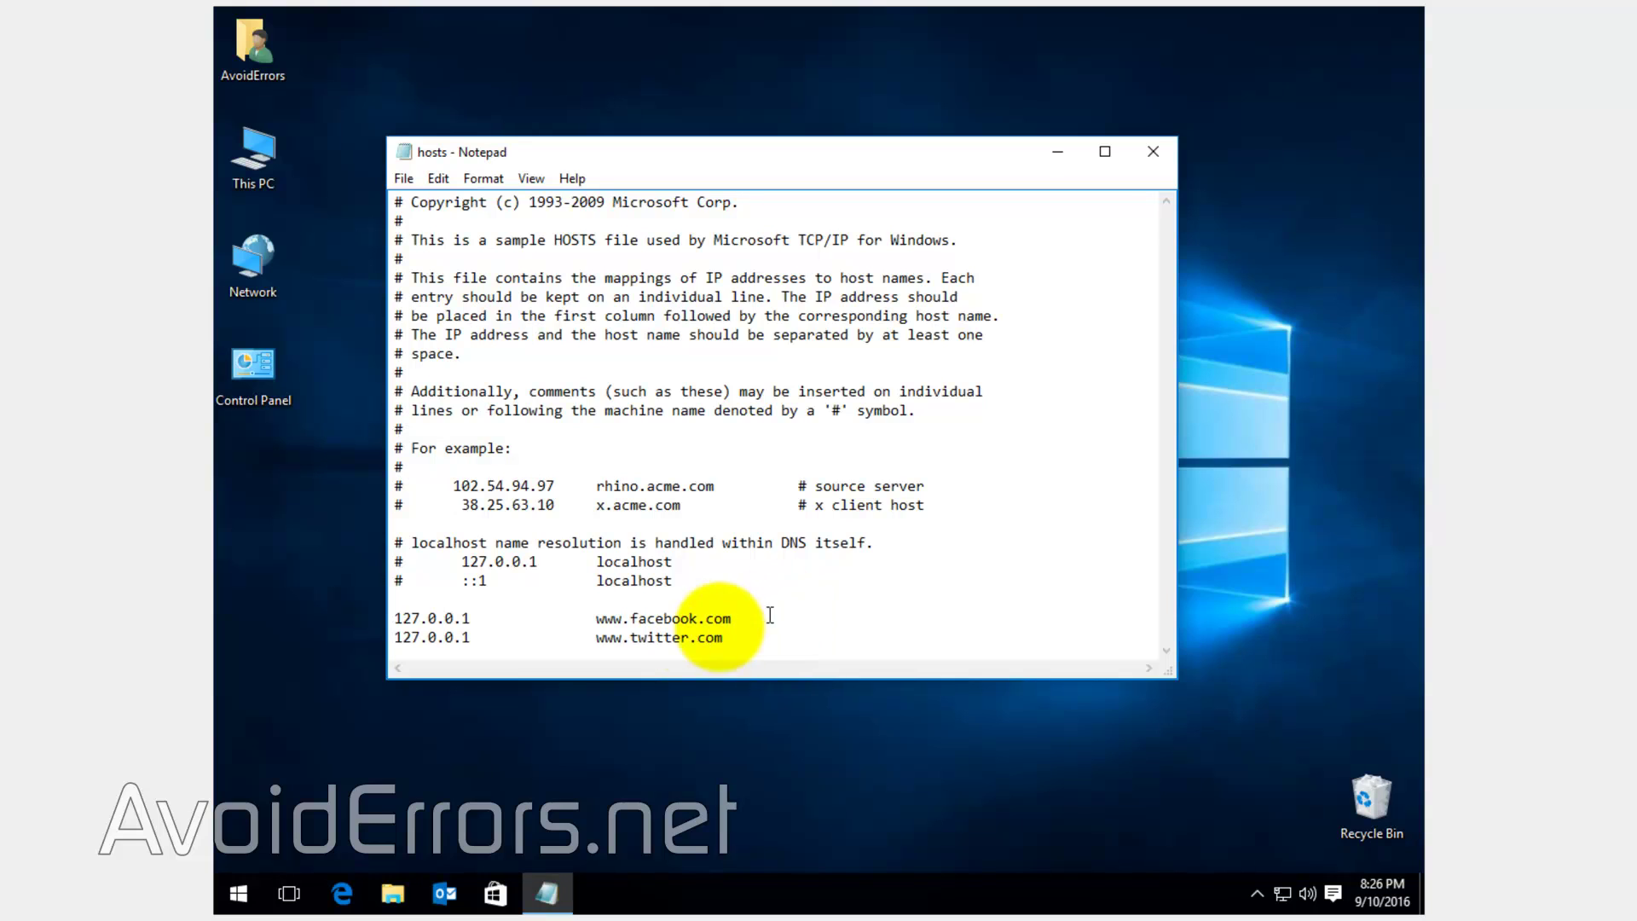
pyautogui.moveTo(725, 637)
pyautogui.mouseDown()
pyautogui.moveTo(590, 639)
pyautogui.moveTo(721, 640)
pyautogui.mouseUp()
pyautogui.rightClick(718, 639)
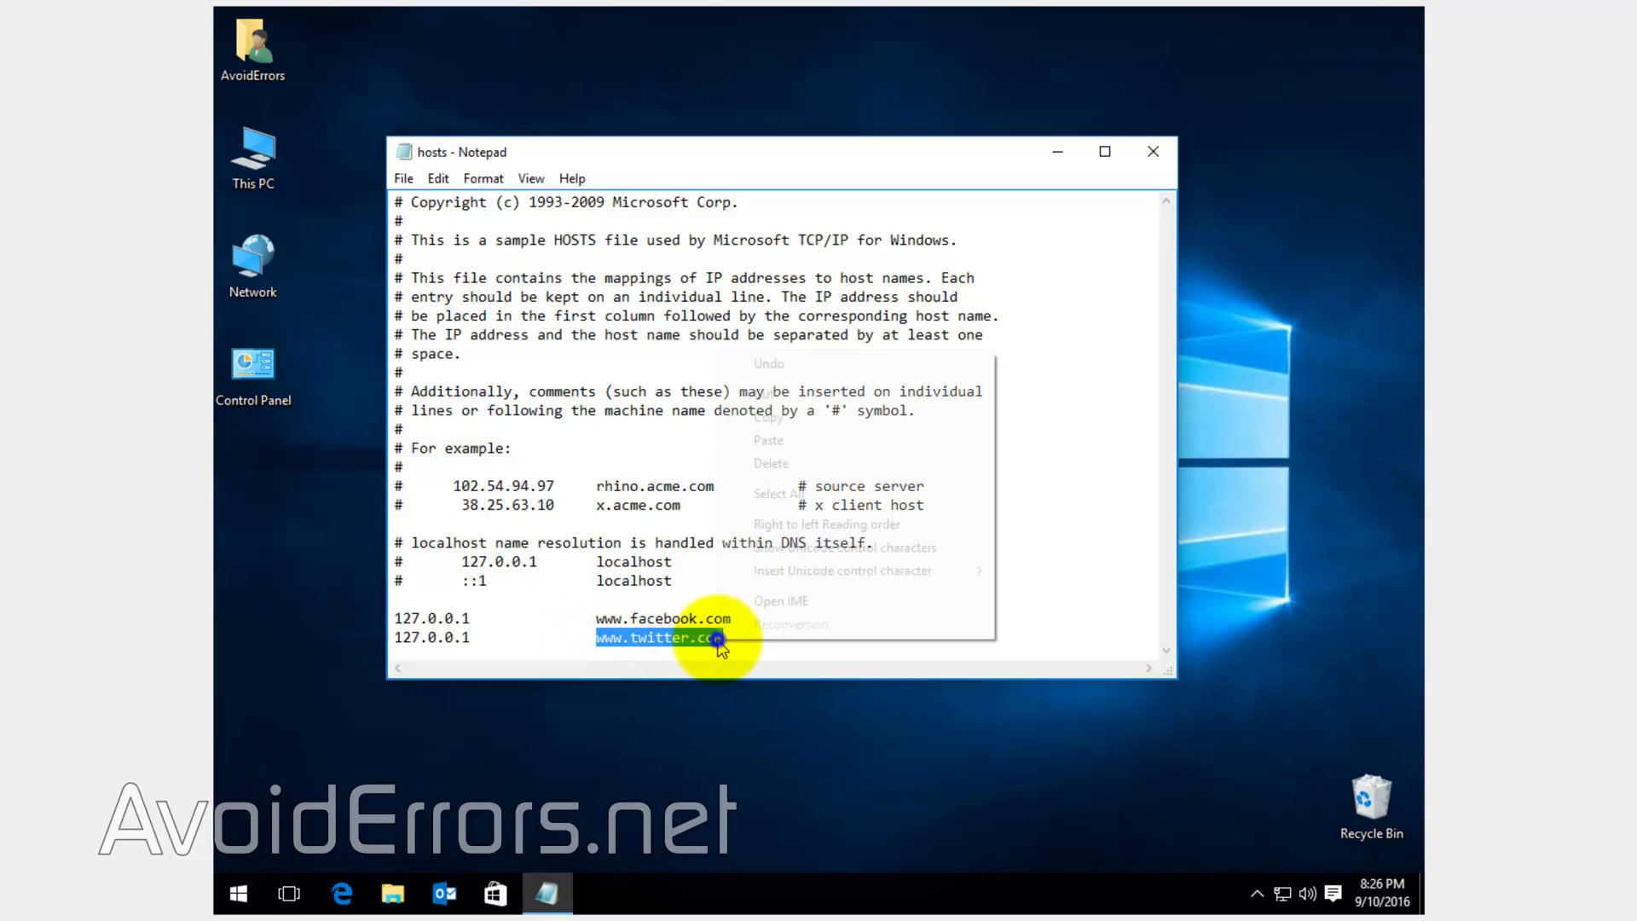
pyautogui.click(772, 417)
pyautogui.click(405, 181)
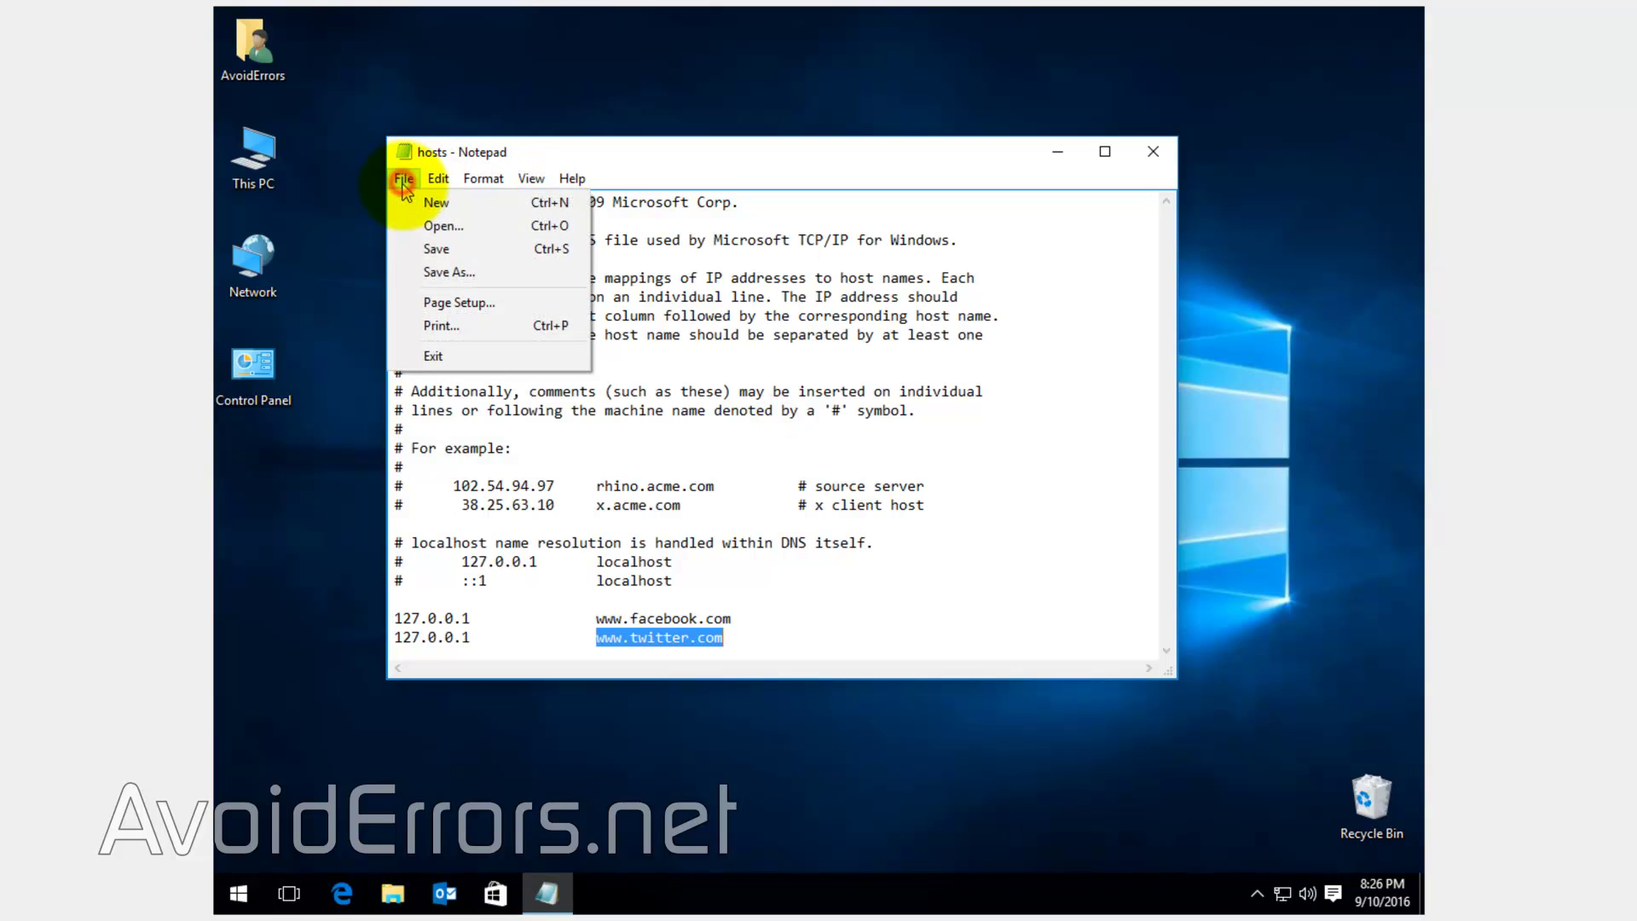
pyautogui.click(422, 246)
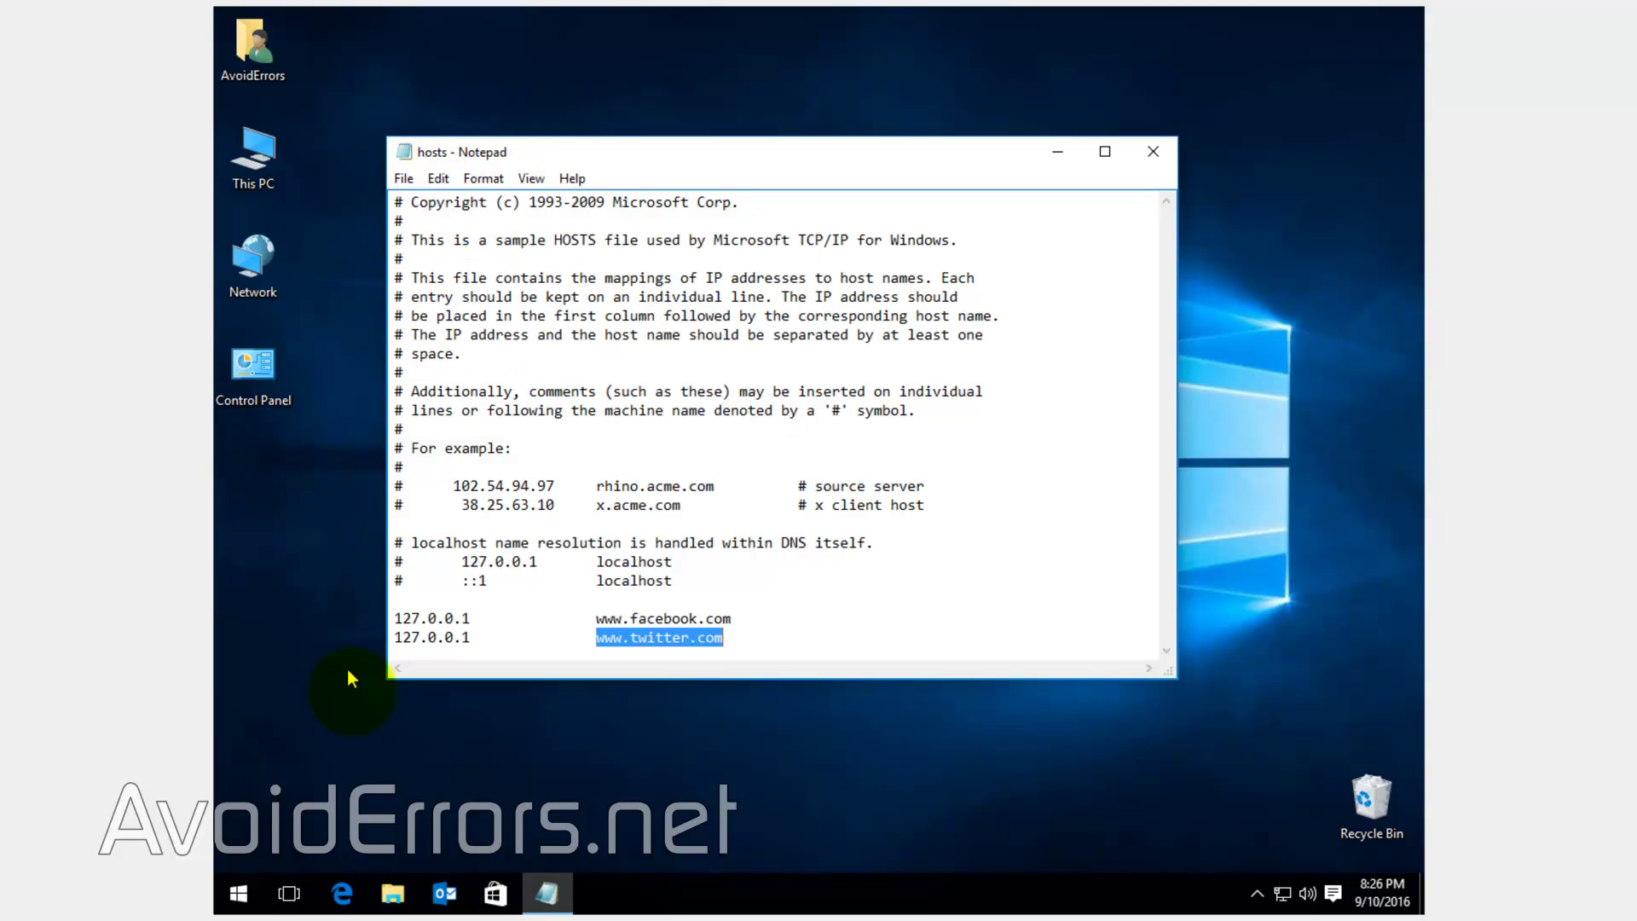
pyautogui.click(342, 892)
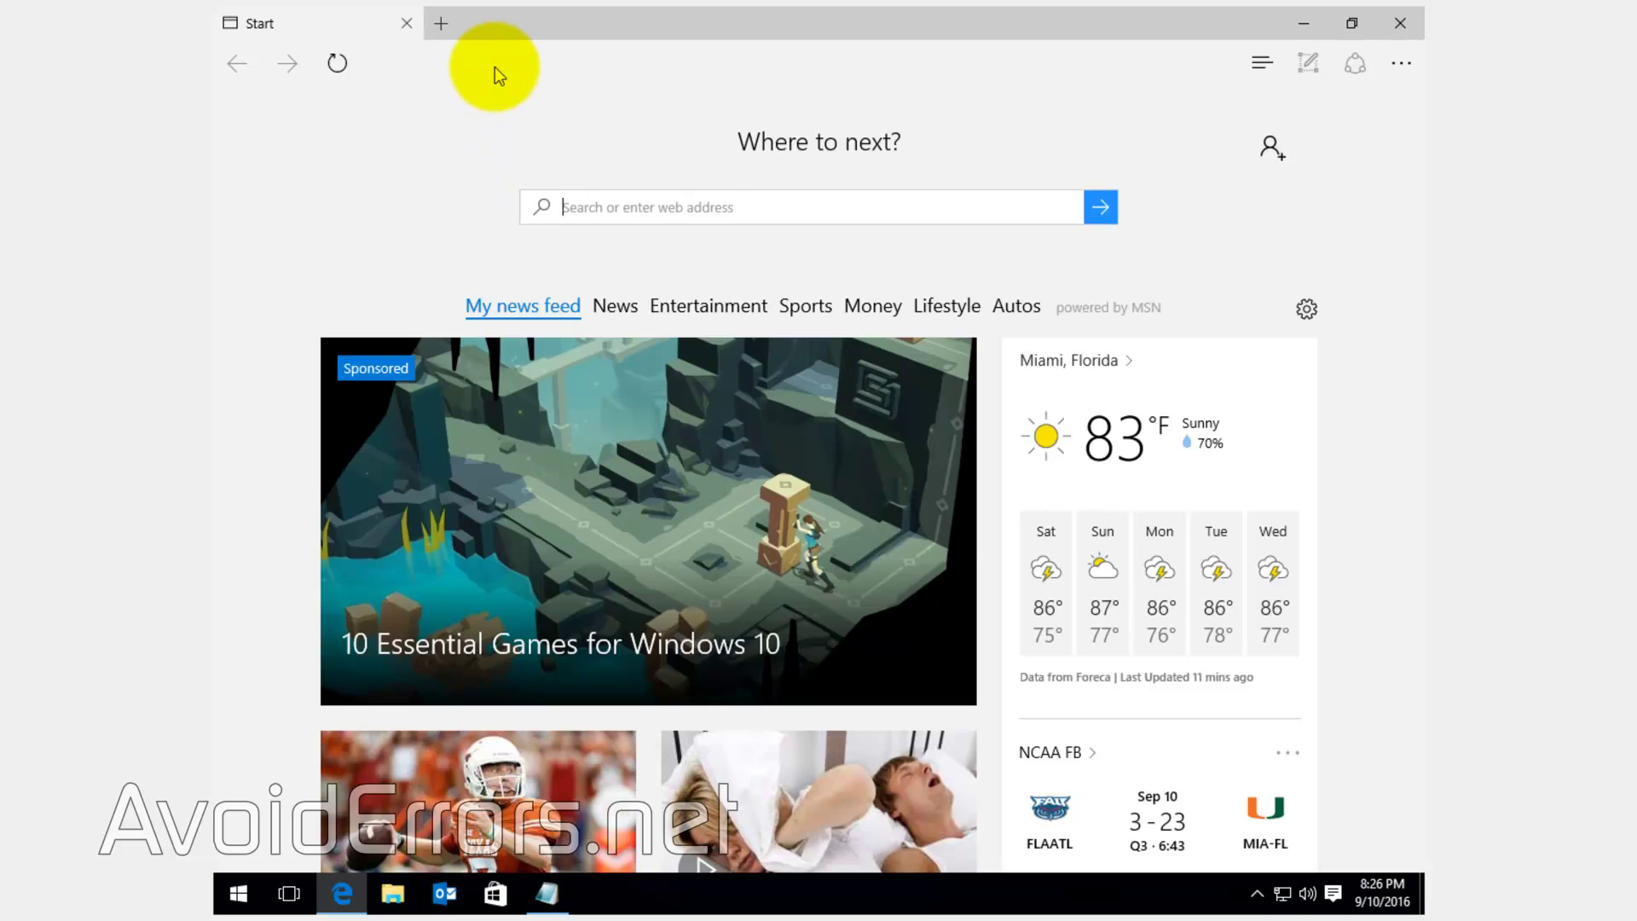
pyautogui.click(494, 66)
pyautogui.rightClick(495, 65)
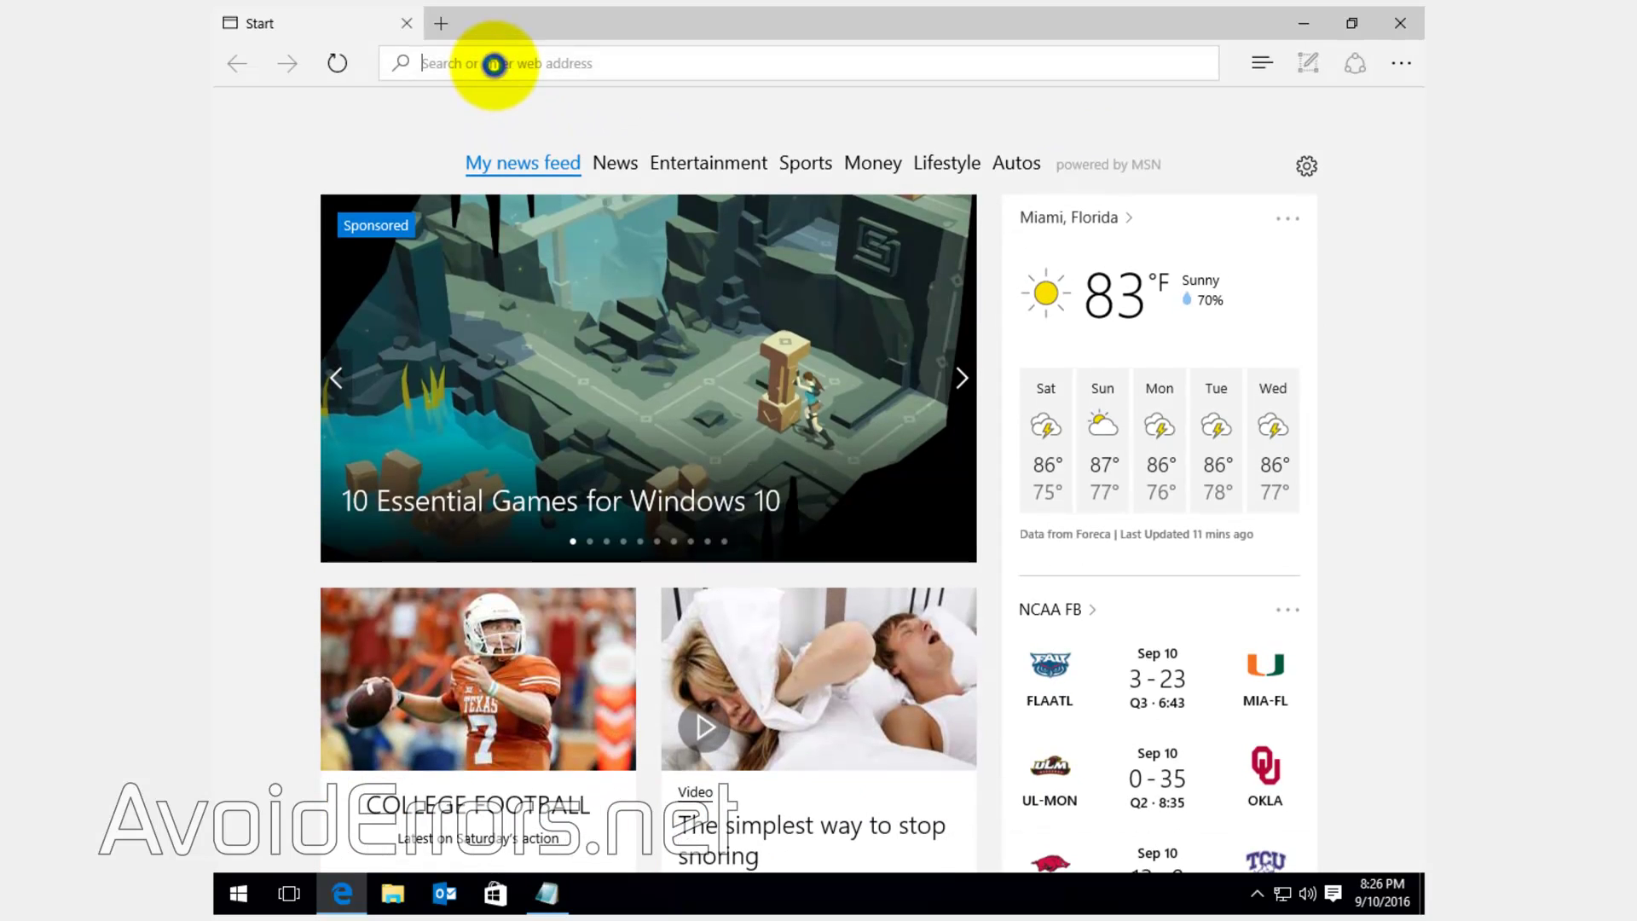
pyautogui.click(492, 92)
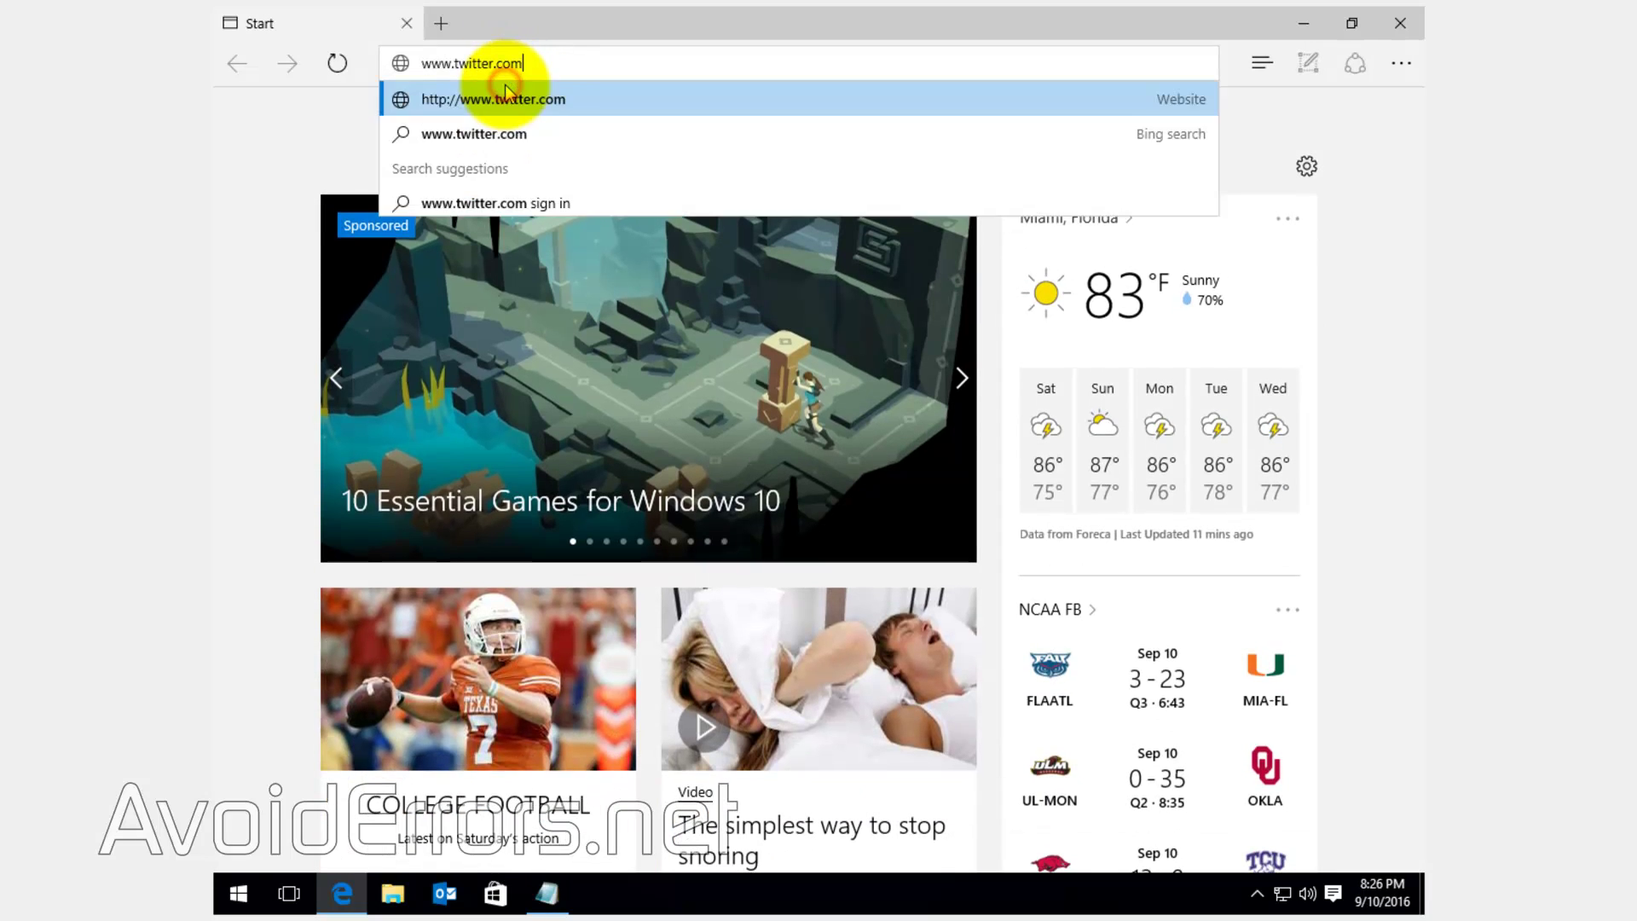
pyautogui.press('Return')
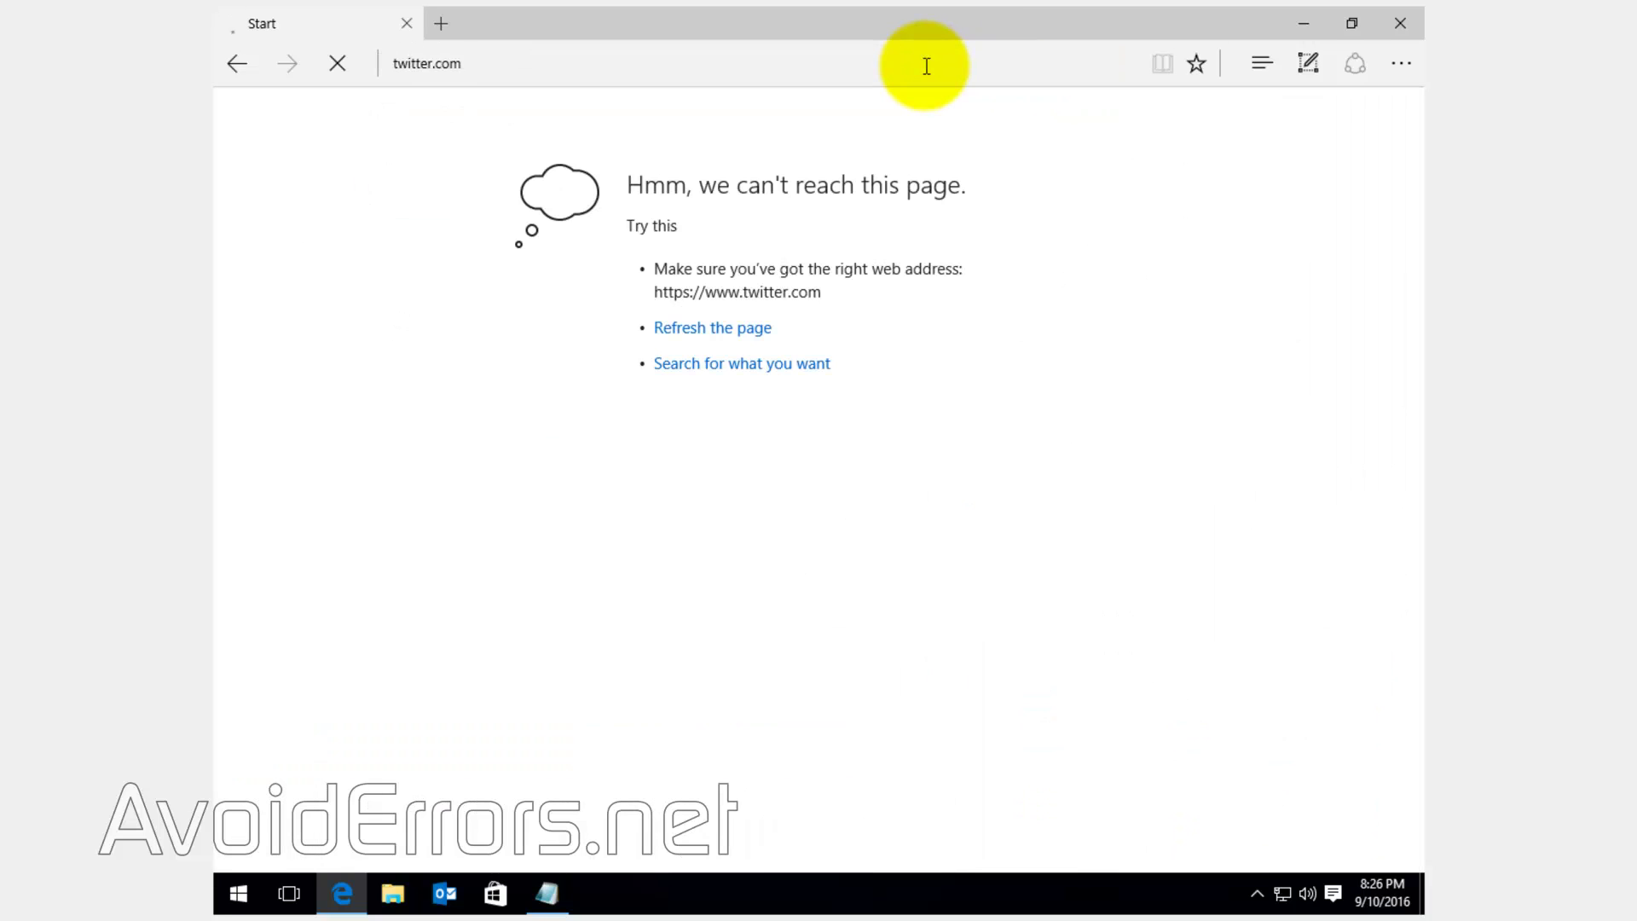
pyautogui.click(1305, 27)
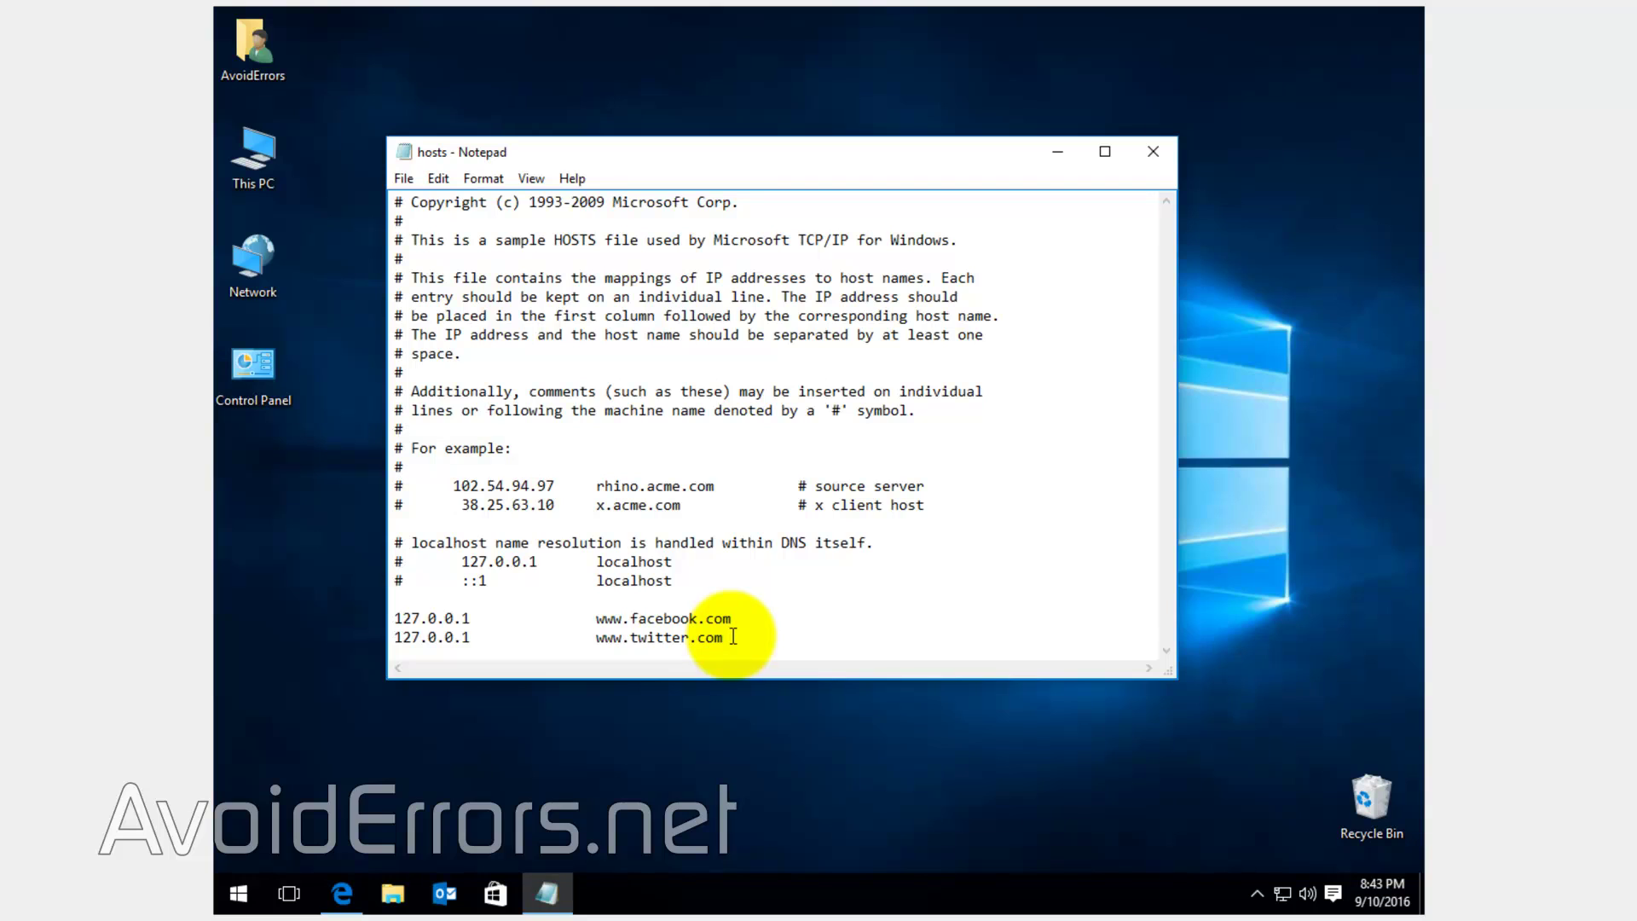
# - Delete the facebook and twitter 127.0.0.1 lines, save hosts, and close Notepad
pyautogui.moveTo(738, 642); pyautogui.dragTo(337, 597)
pyautogui.press('Delete')
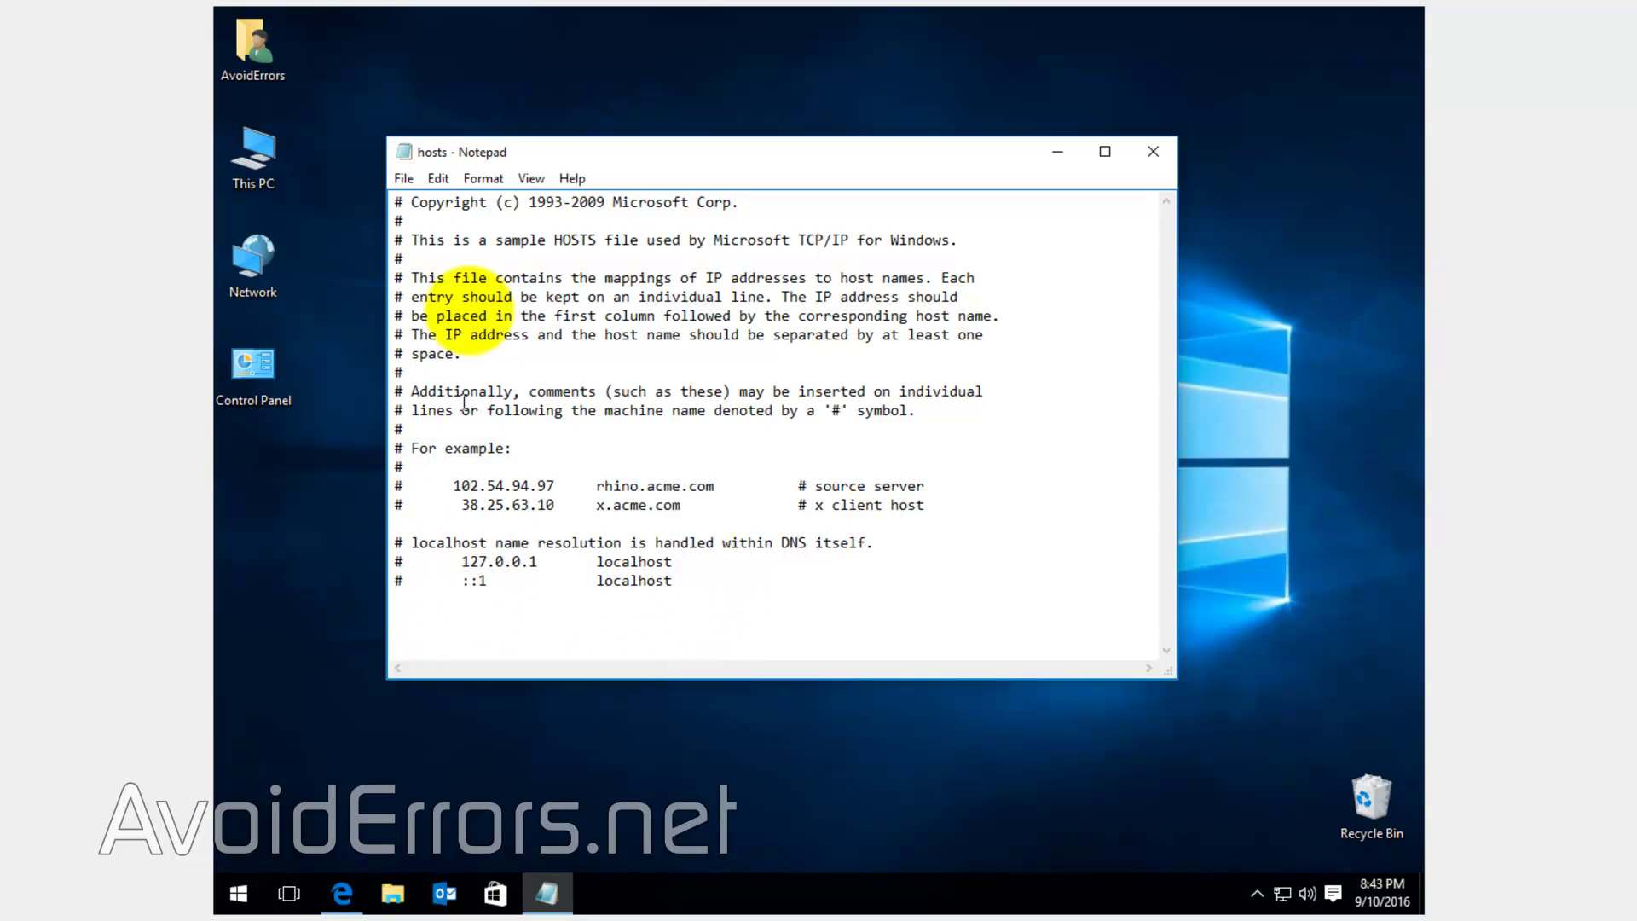
pyautogui.click(402, 180)
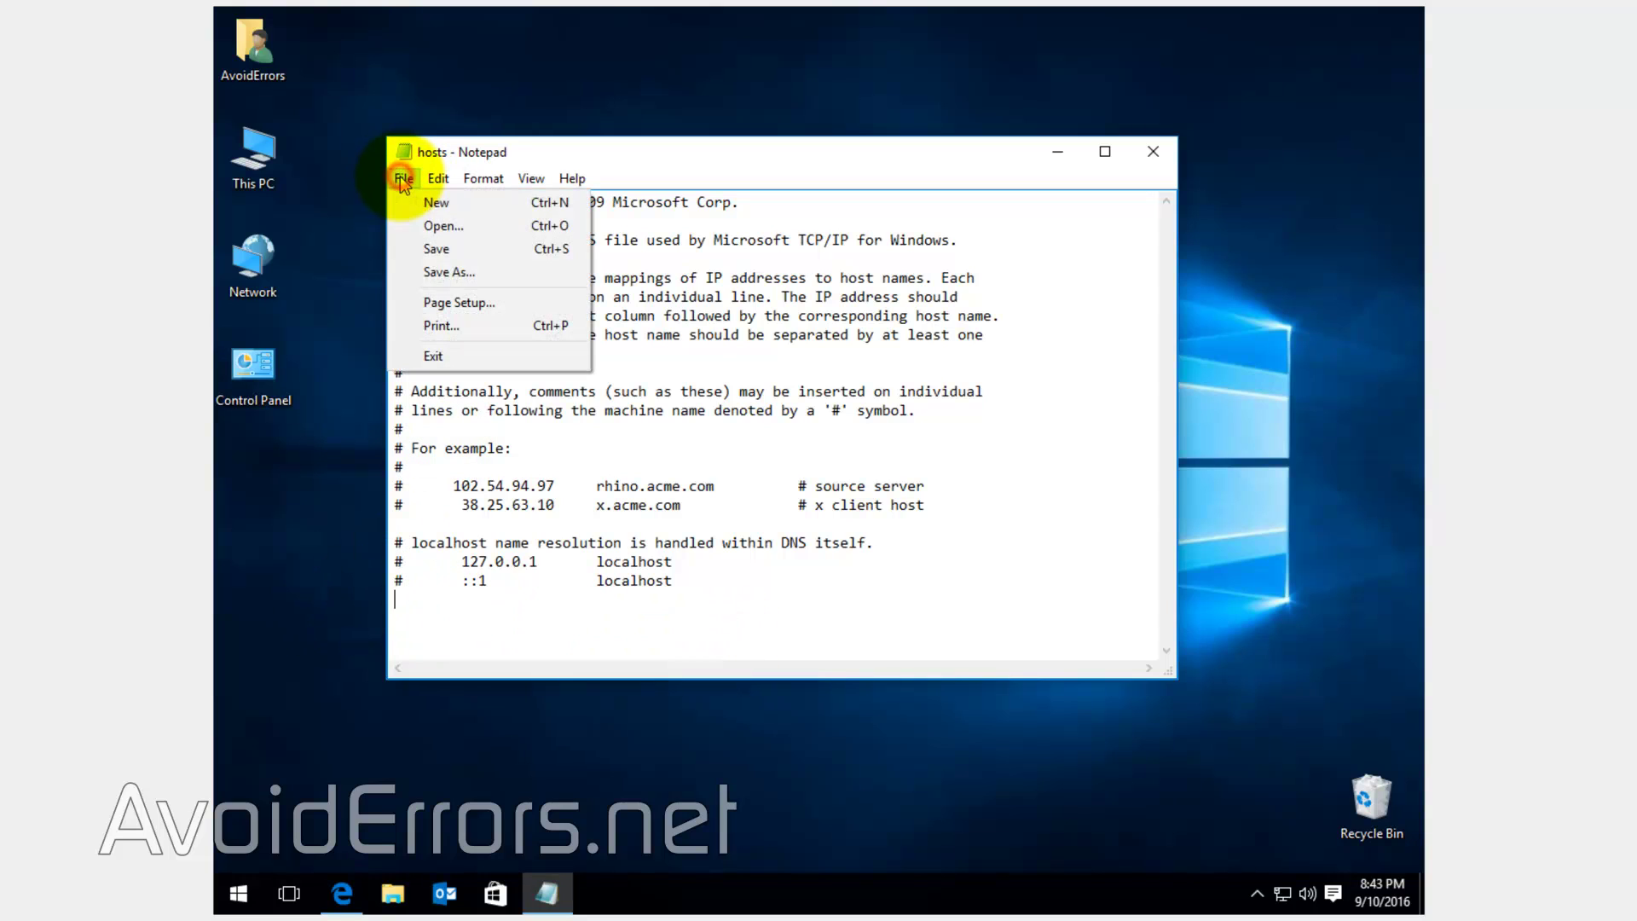
pyautogui.click(413, 249)
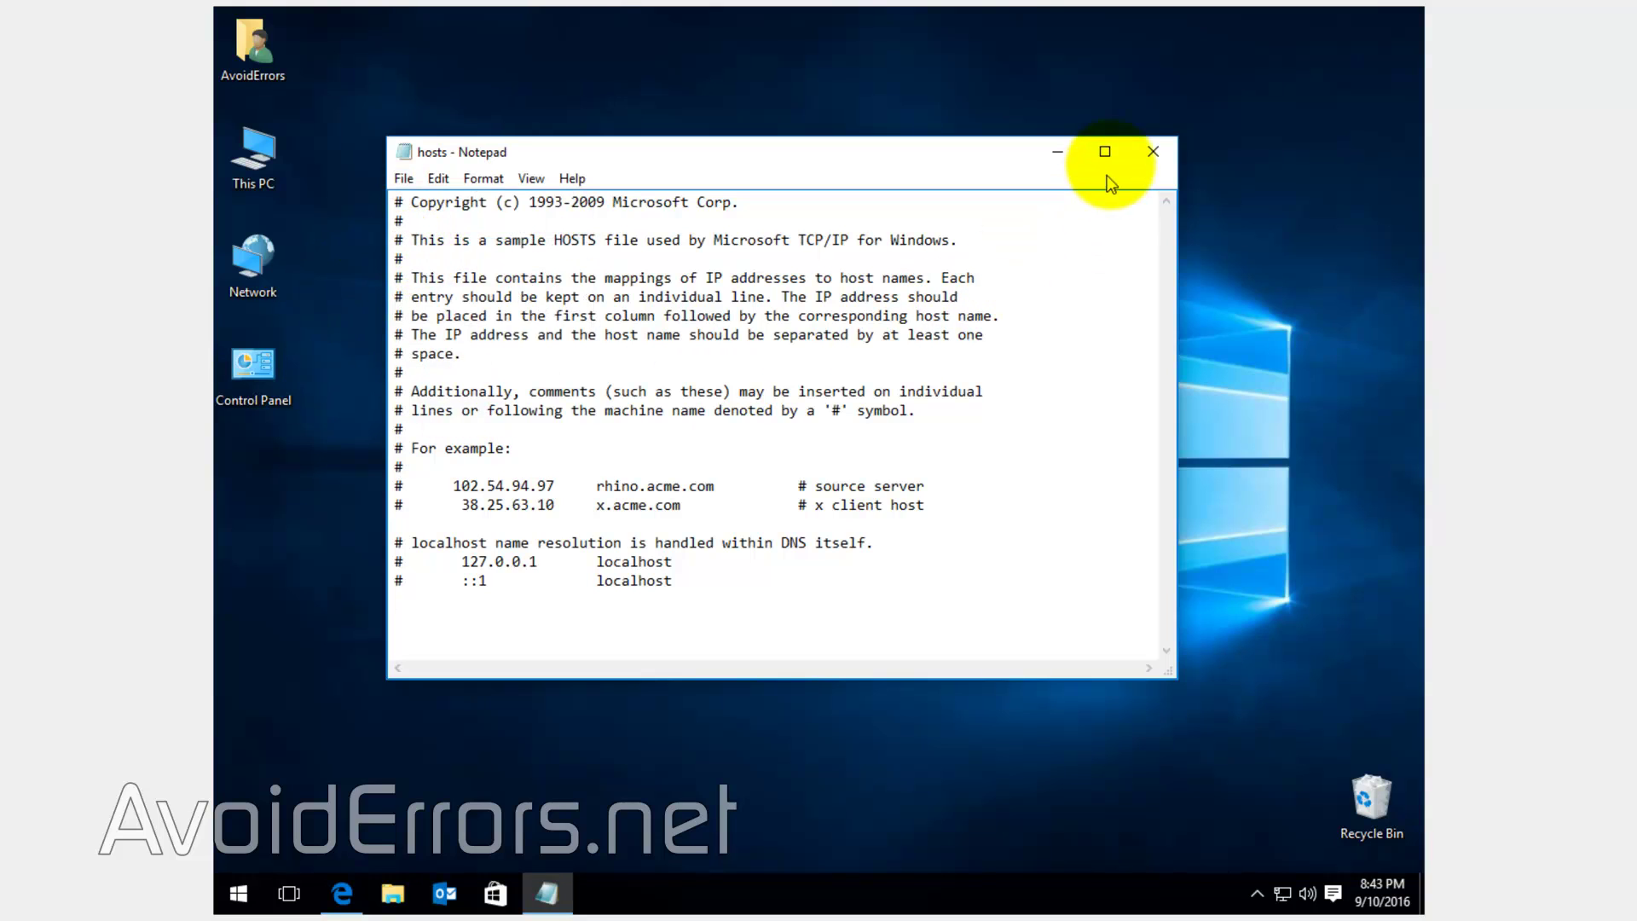
pyautogui.click(1153, 151)
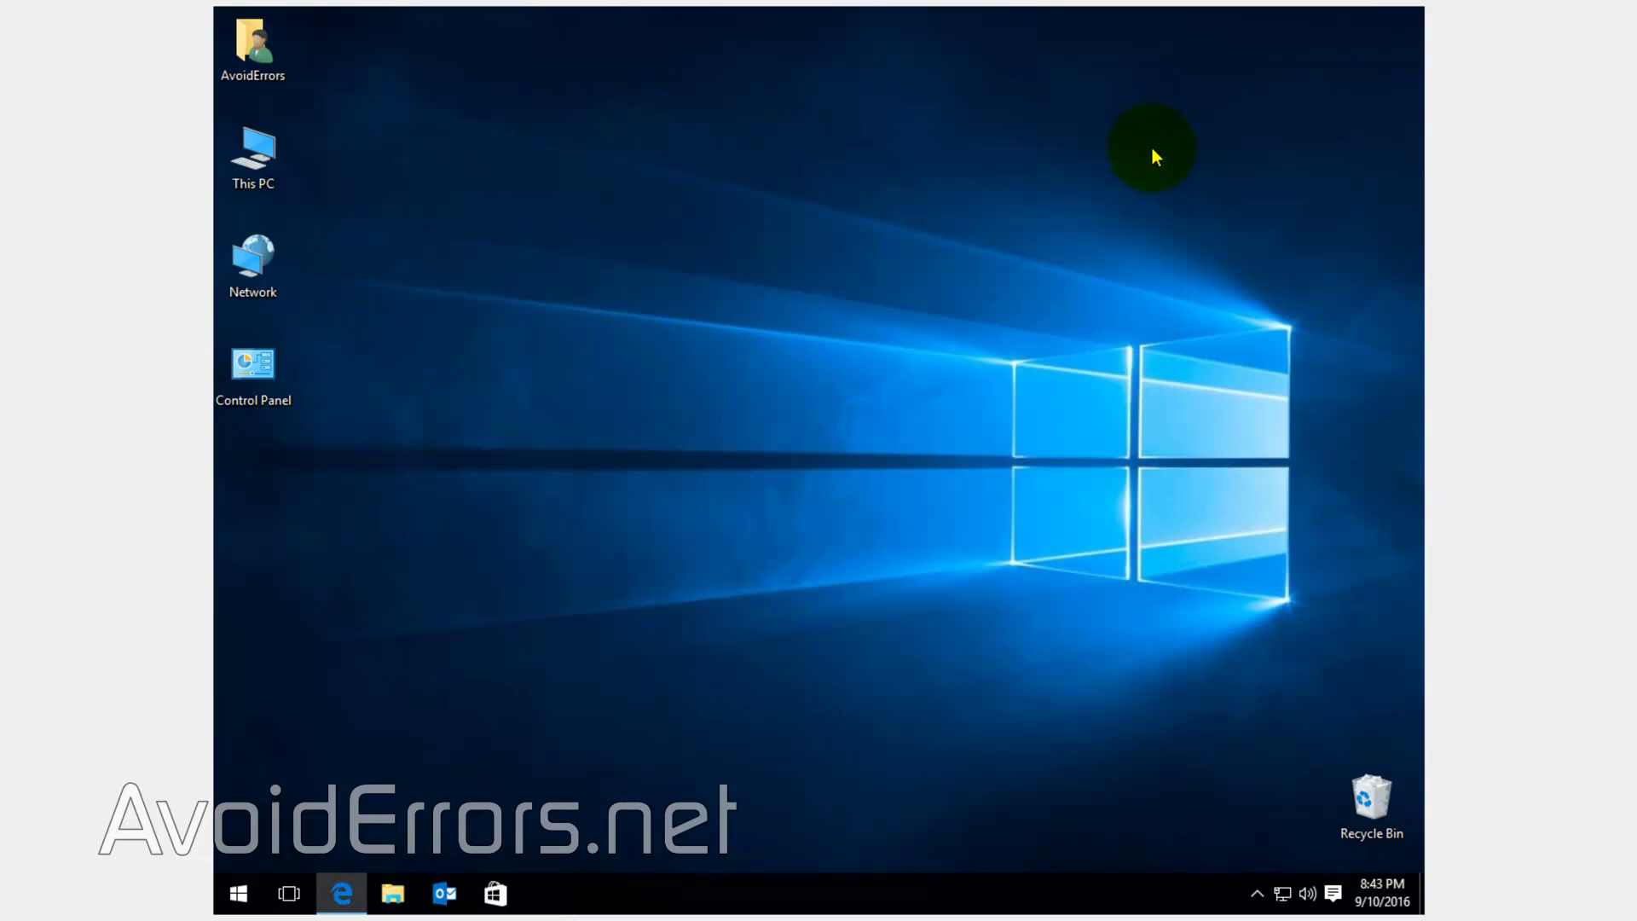